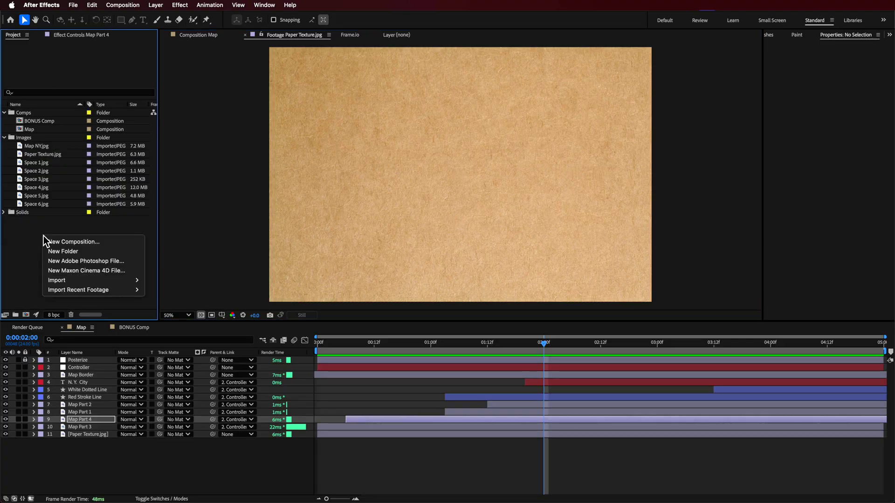
- Create the 1920×1080 Comp 1 and scale Paper Texture.jpg to fill it as the first layer
left_click(78, 240)
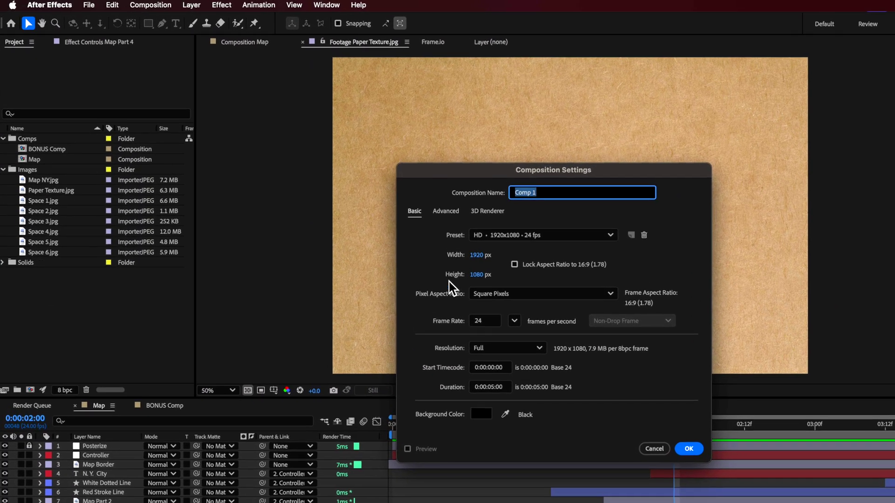
left_click(692, 451)
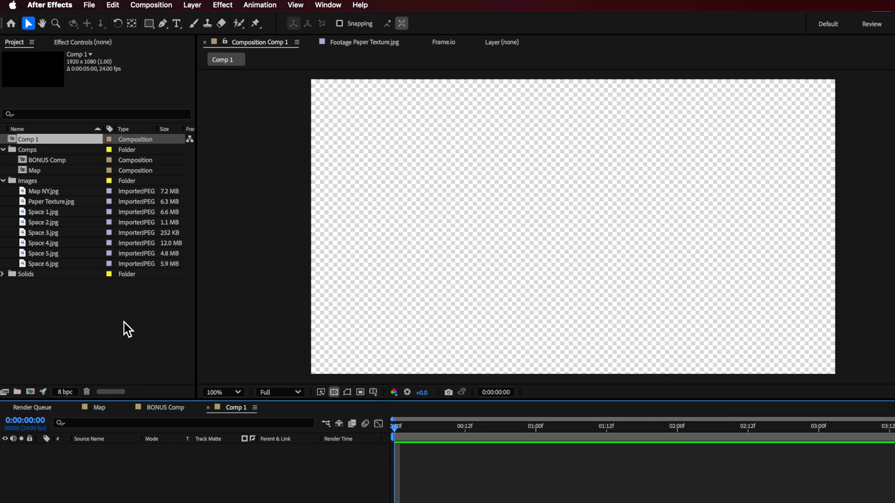
left_click(51, 201)
left_click_drag(34, 203, 504, 251)
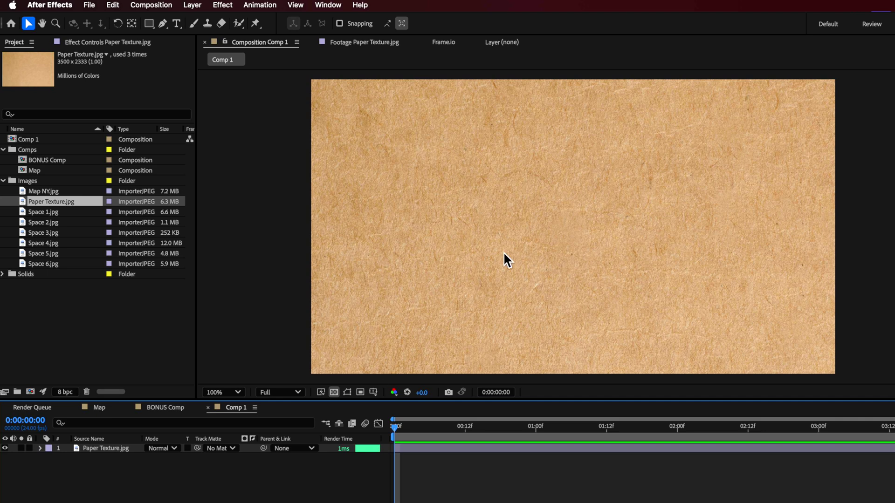
key("comma")
key("comma")
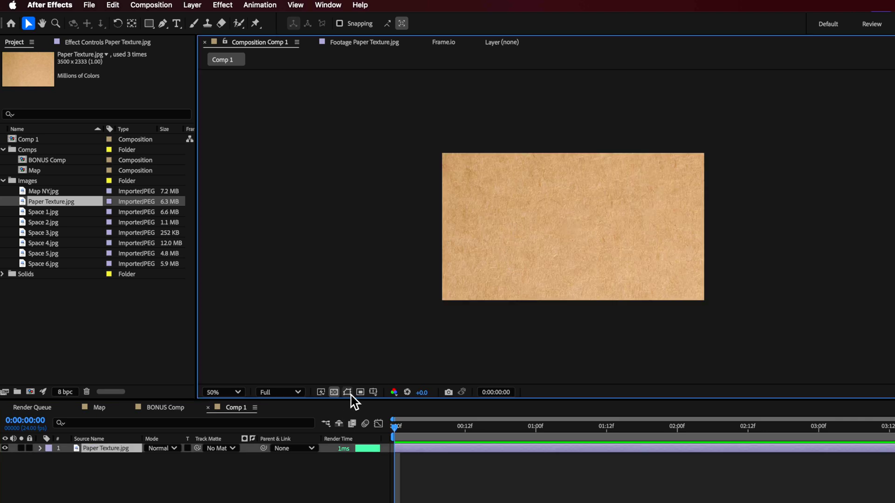
left_click(349, 393)
left_click_drag(335, 227, 425, 219)
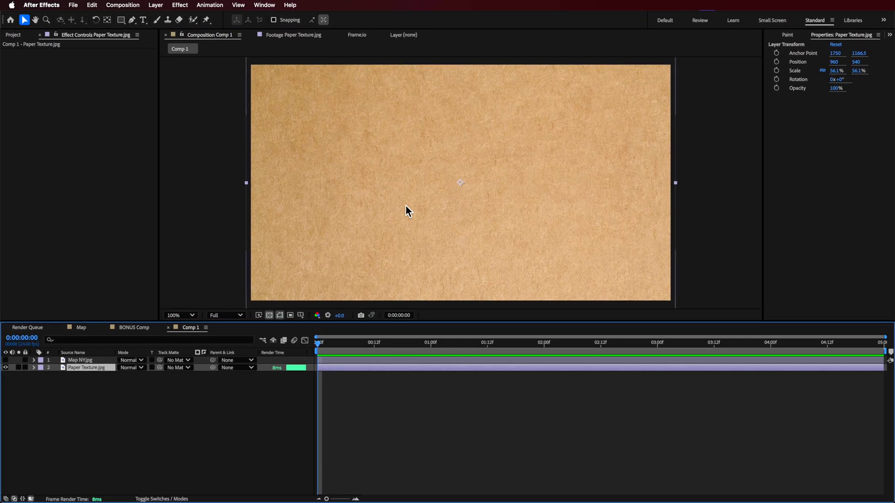
- Give Paper Texture.jpg a Tint with Map Black To set to grey A09991, leaving Map White To unchanged
key("super+v")
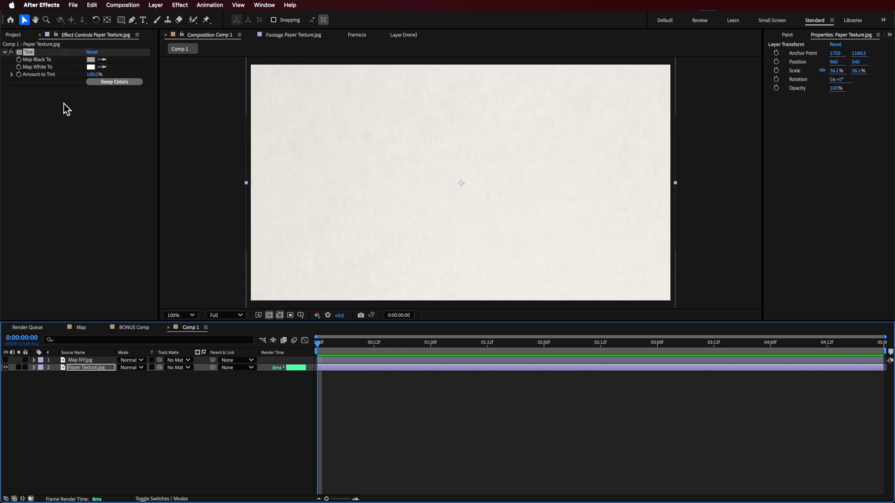
left_click(293, 6)
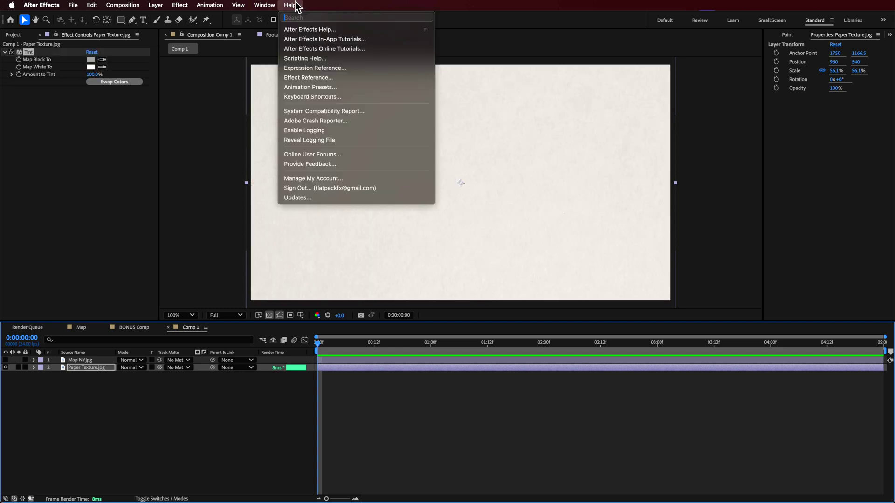
key("Escape")
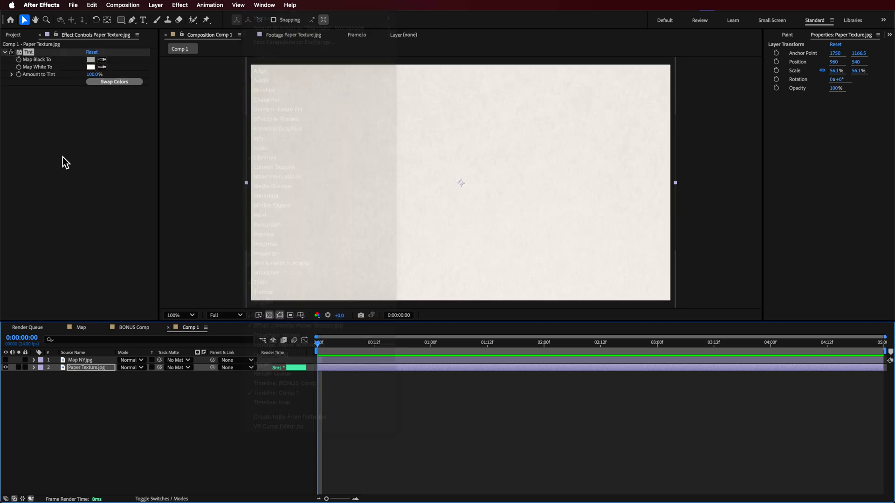
left_click(90, 60)
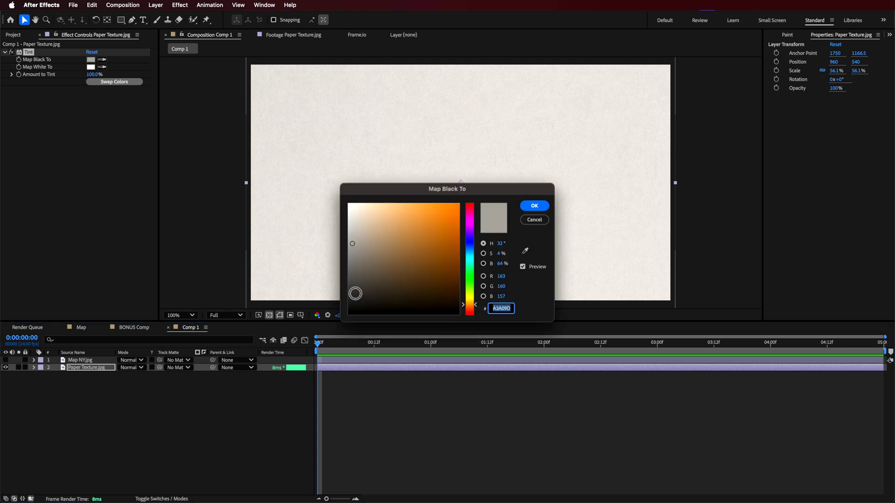
mouse_move(357, 305)
left_mouse_down()
mouse_move(355, 323)
mouse_move(360, 248)
left_mouse_up()
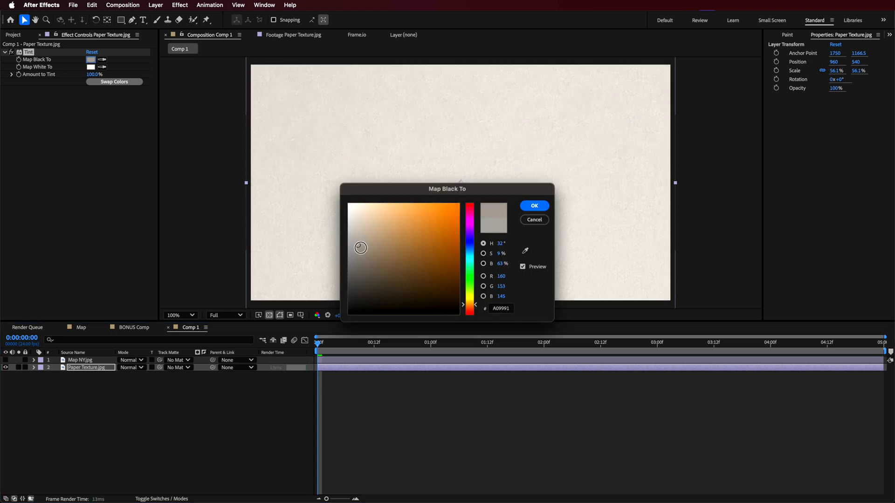
left_click(536, 210)
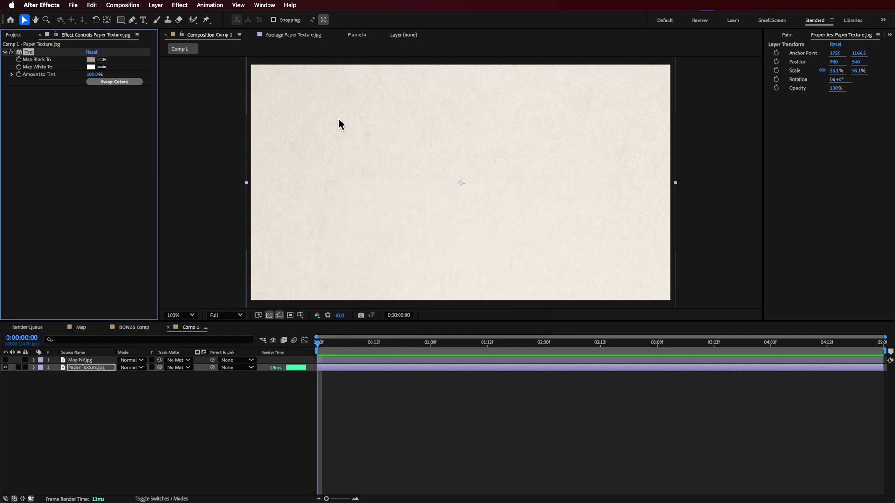
left_click(92, 67)
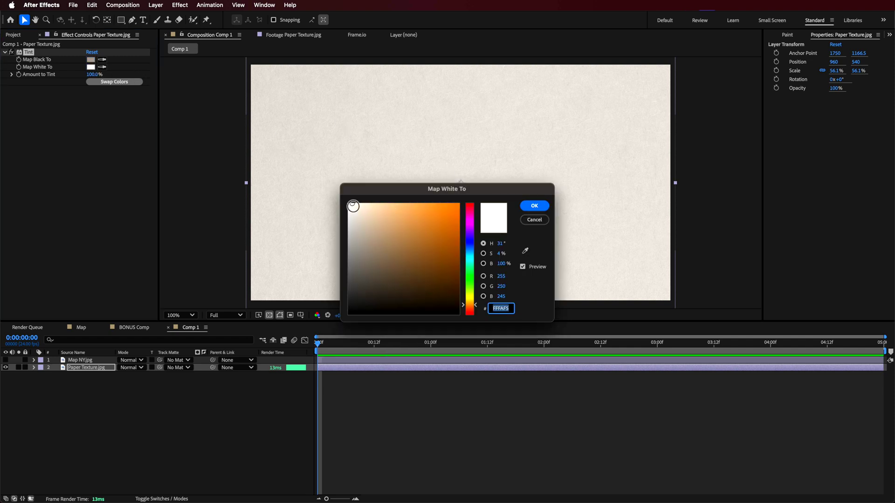
left_click(541, 221)
left_click(122, 436)
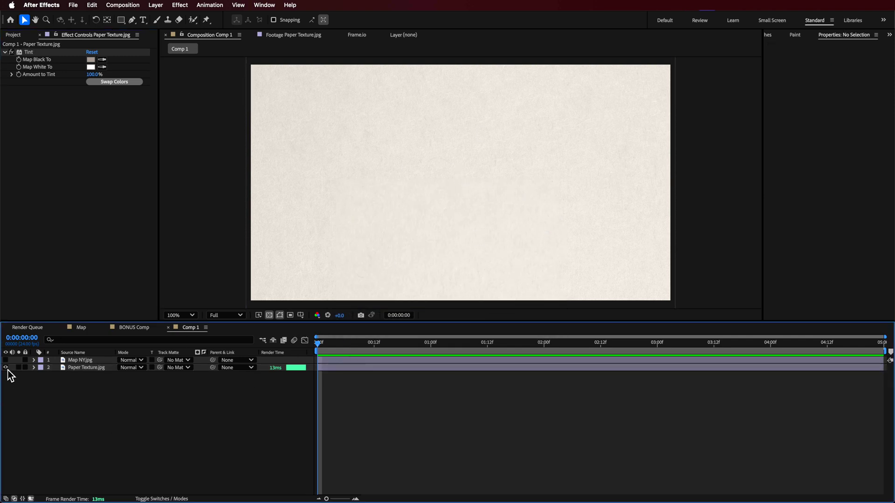
- Make Map NY.jpg visible, nudge it up, and paste Tint, Brightness & Contrast and Extract onto it
left_click(74, 360)
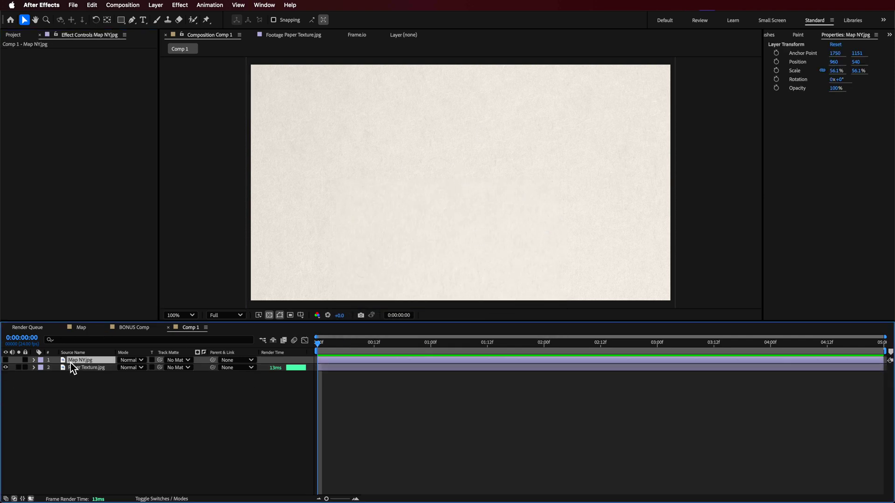
left_click(5, 359)
left_click_drag(346, 279, 346, 276)
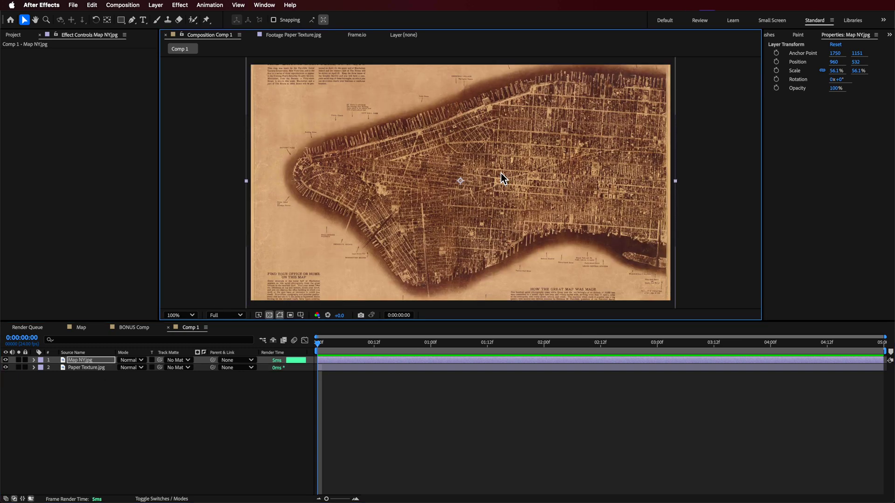
left_click(64, 110)
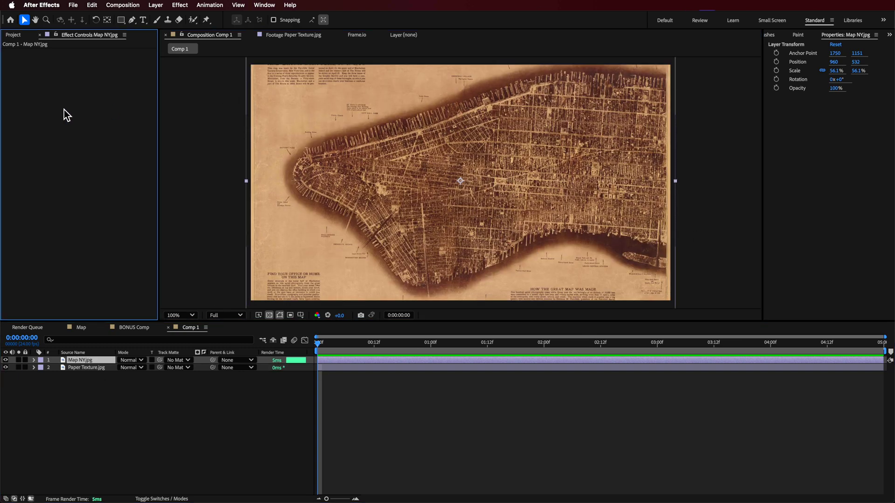
key("super+v")
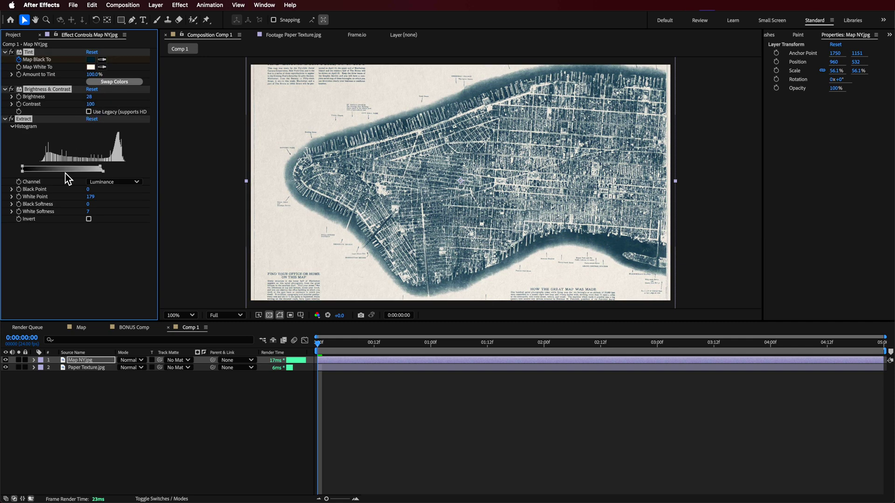
left_click(82, 266)
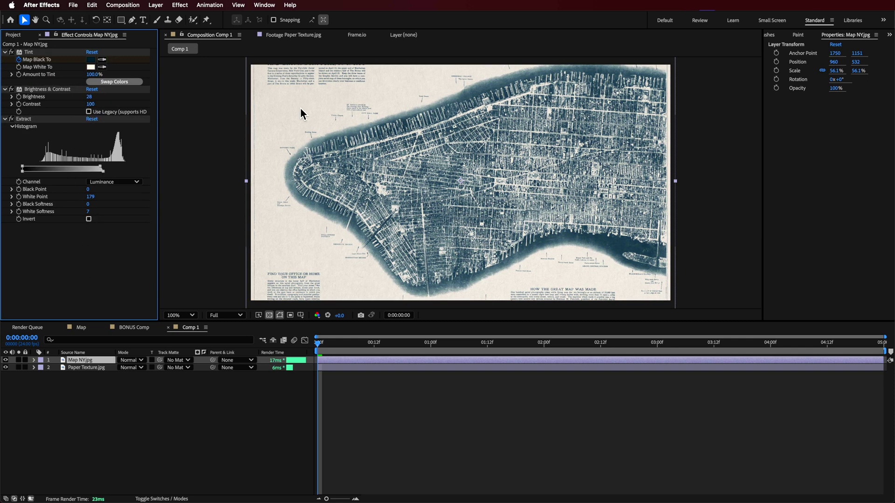
left_click(11, 119)
left_click(11, 89)
left_click(11, 52)
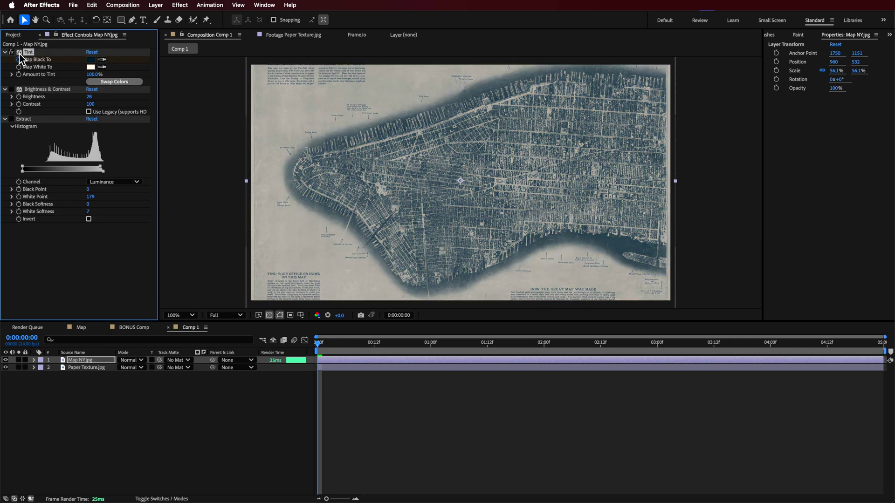
- Set the map's Tint Map Black To dark blue 001C2C and re-enable Brightness & Contrast
left_click(290, 6)
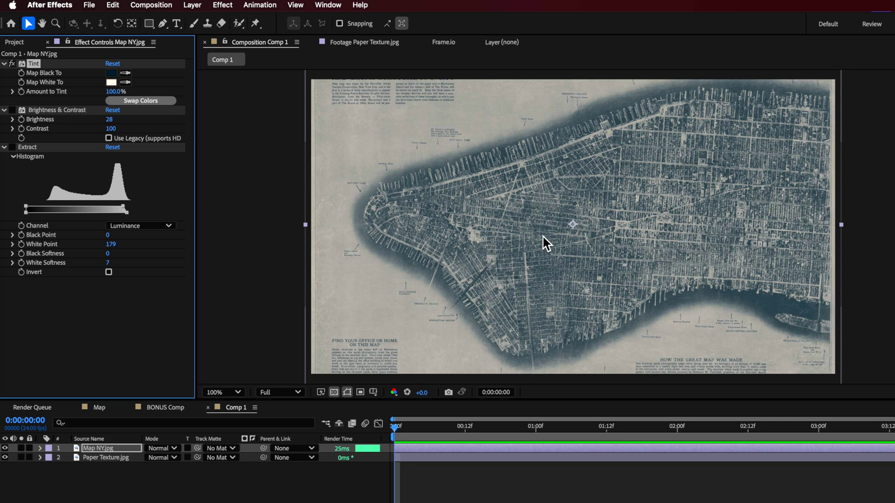
left_click(111, 73)
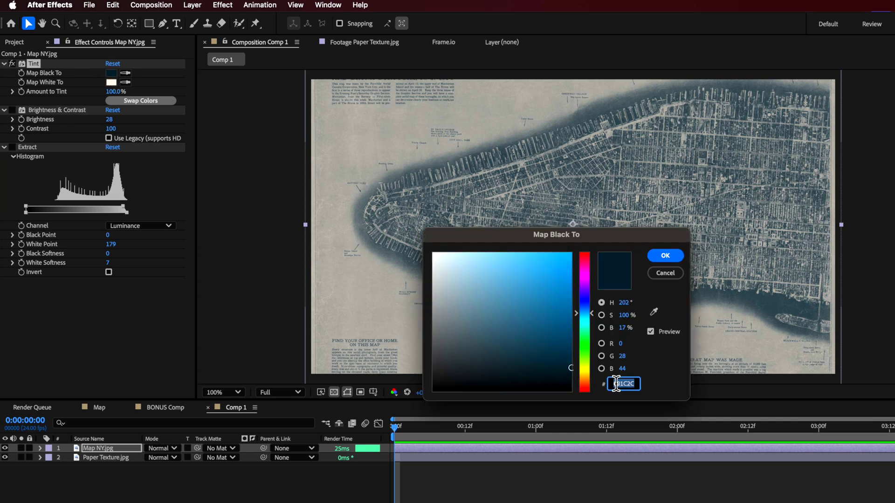
left_click(671, 274)
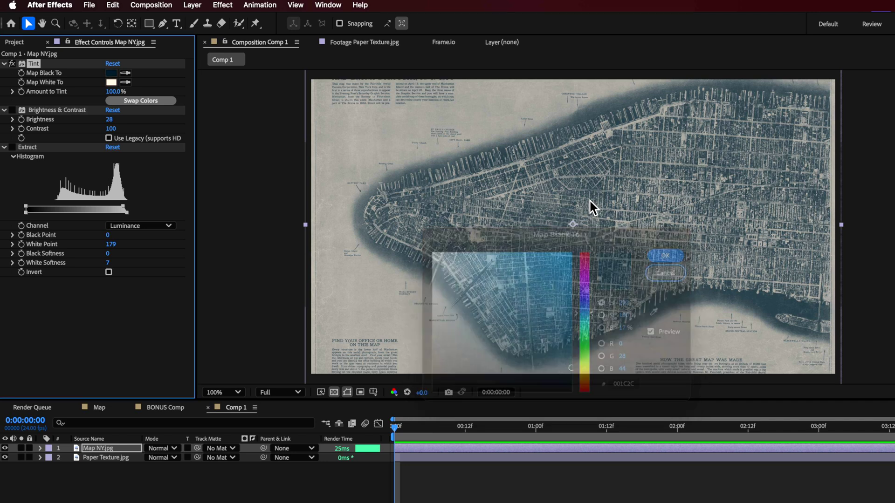
left_click(13, 65)
left_click(13, 65)
left_click(13, 65)
left_click(13, 65)
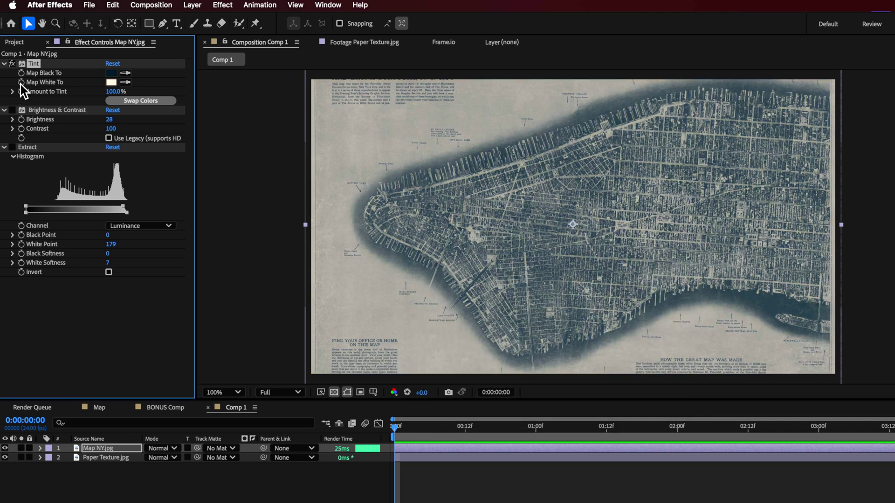
left_click(13, 111)
left_click(65, 111)
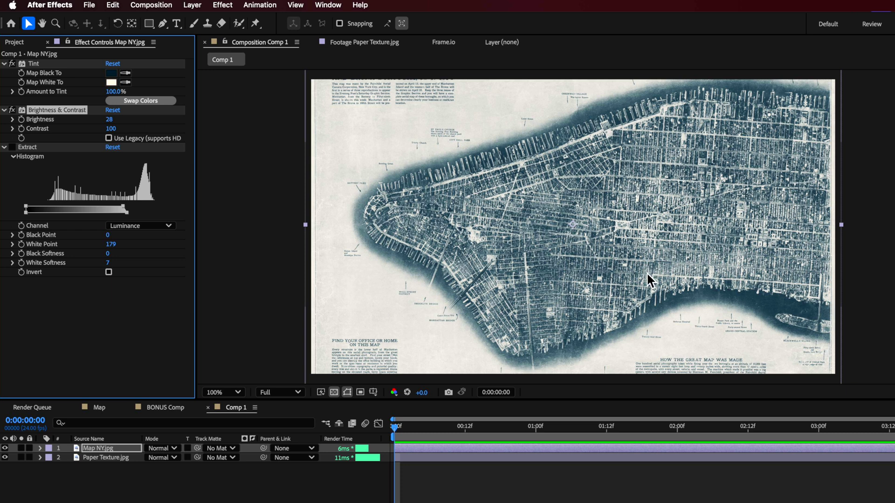
- Re-enable Extract and set its White Point to 170, checking transparency with the paper texture hidden
left_click(12, 147)
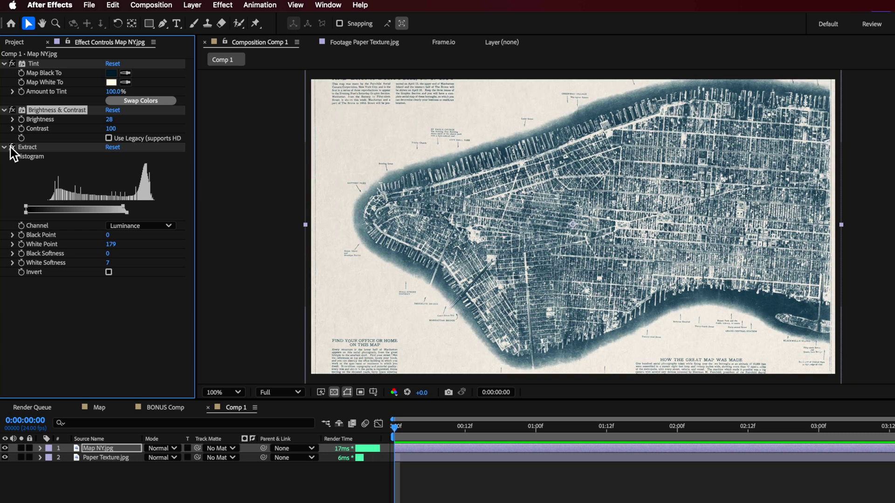
left_click(5, 457)
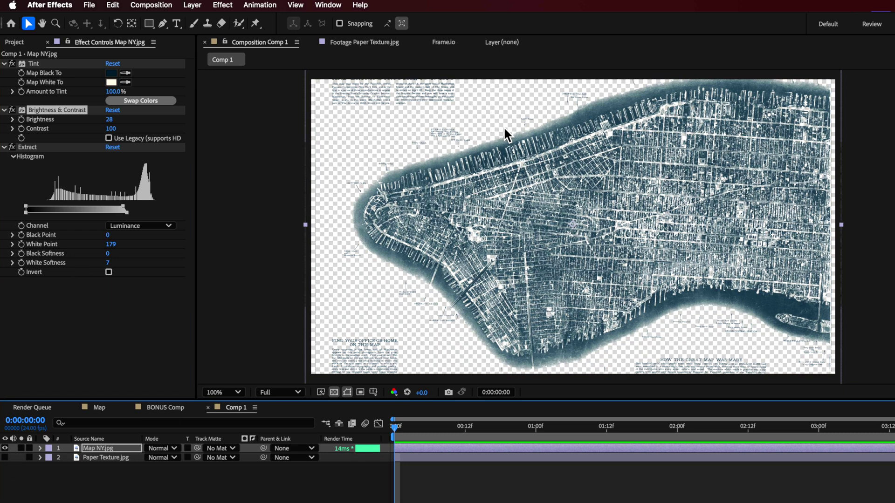
left_click(11, 149)
left_click(12, 148)
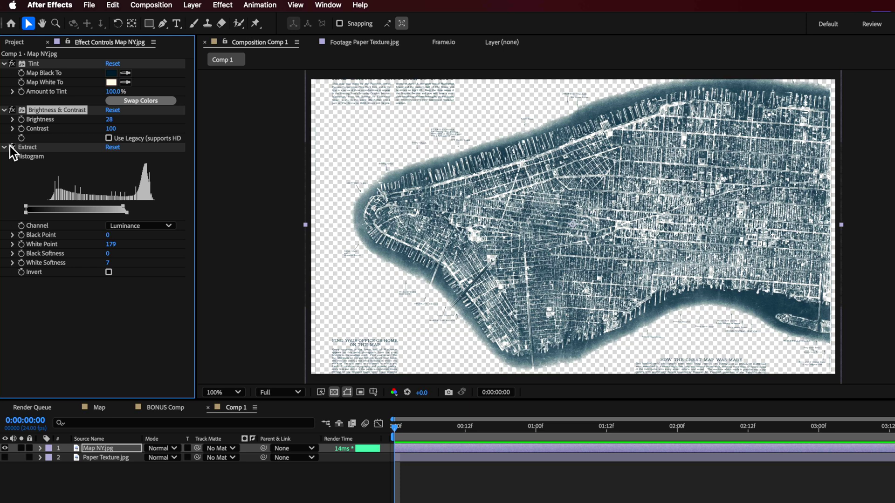
mouse_move(124, 208)
left_mouse_down()
mouse_move(103, 208)
mouse_move(202, 203)
mouse_move(124, 213)
left_mouse_up()
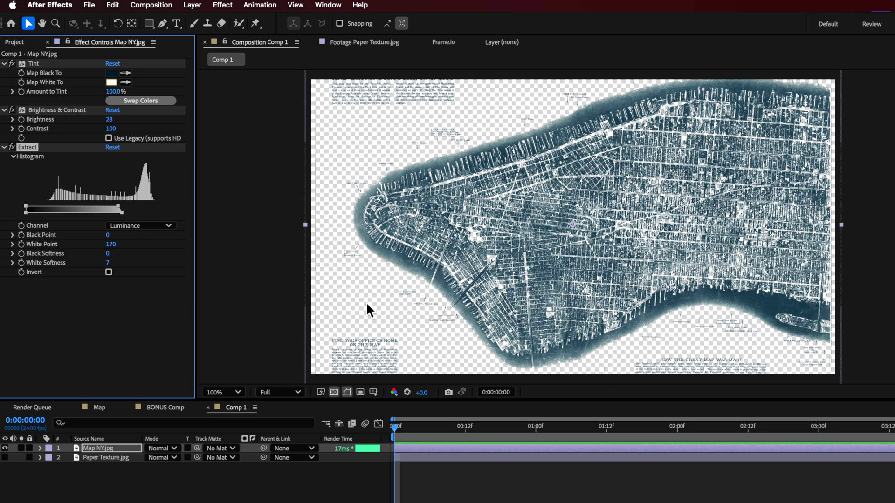
left_click(6, 457)
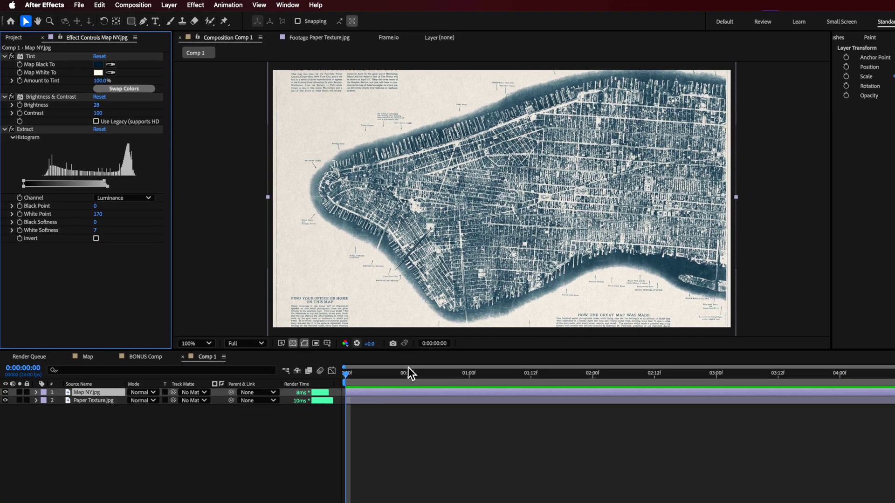
- Draw a closed Pen mask on Map NY.jpg that crops away the map's western portion
key("comma")
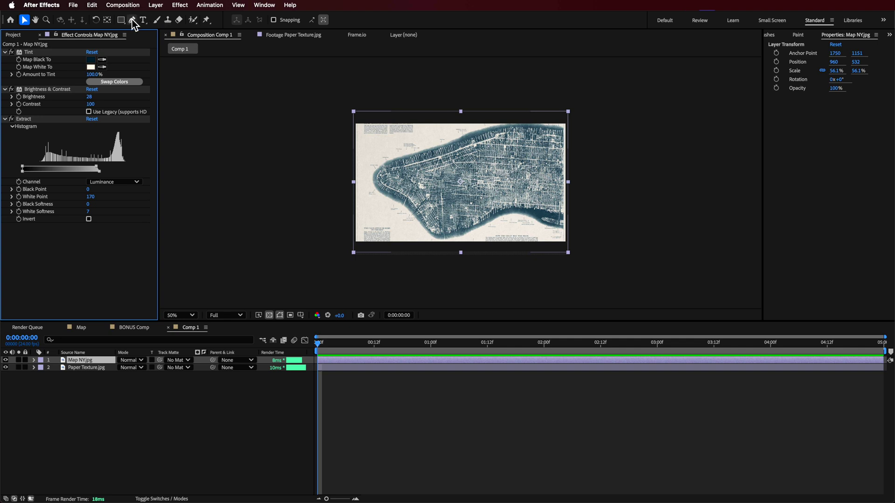
left_click(132, 20)
key("period")
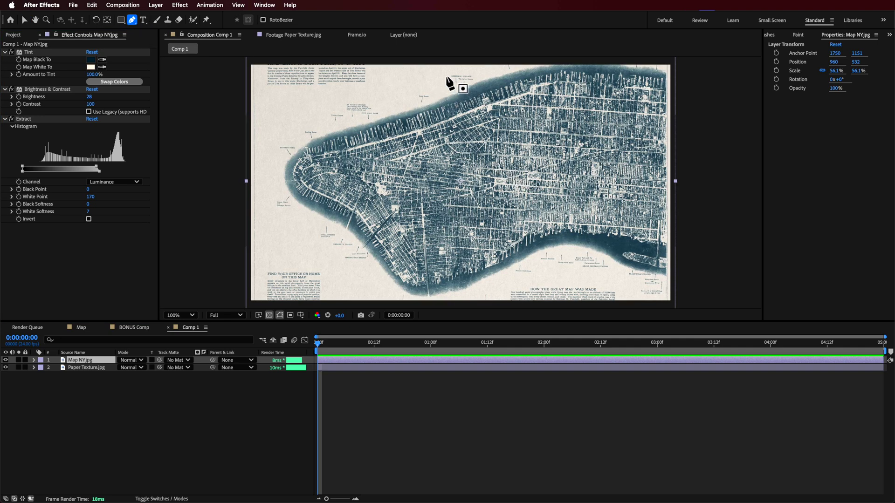
left_click(445, 74)
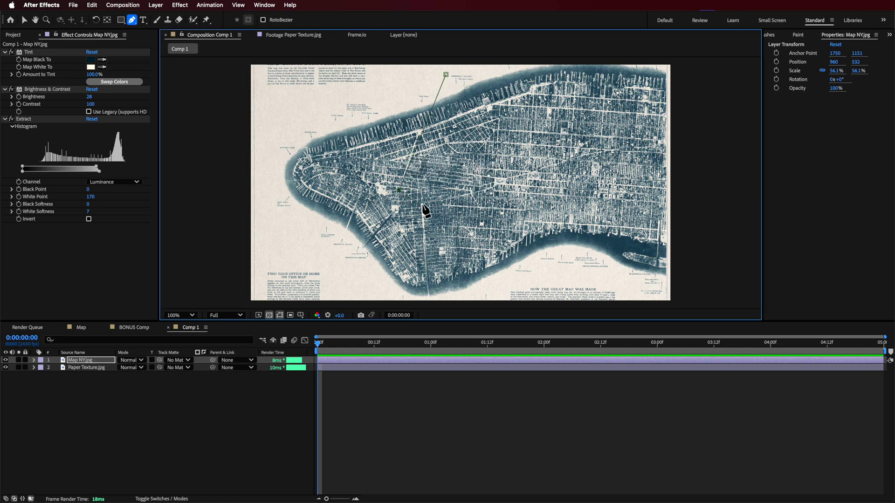
left_click(428, 297)
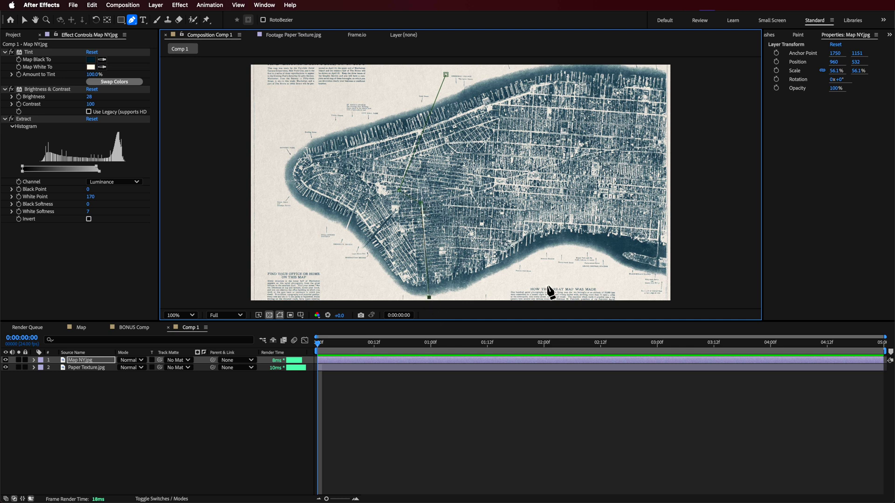
left_click(539, 275)
left_click(83, 361)
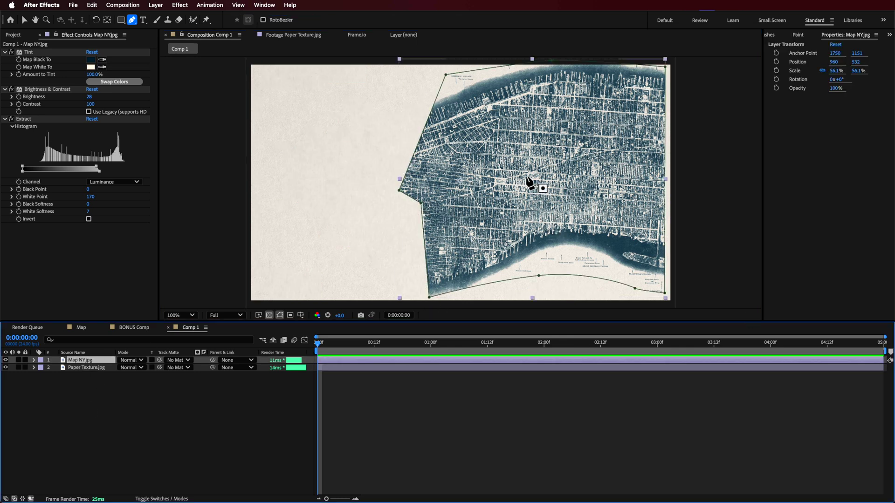
key("v")
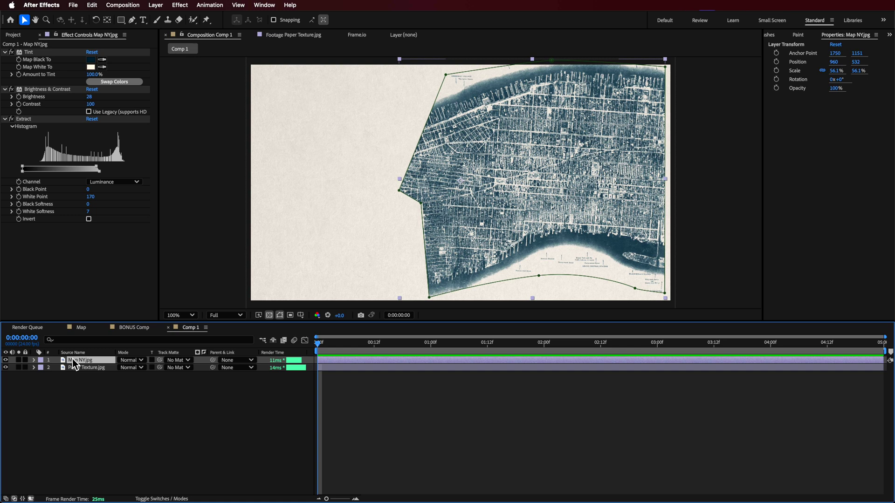
key("p")
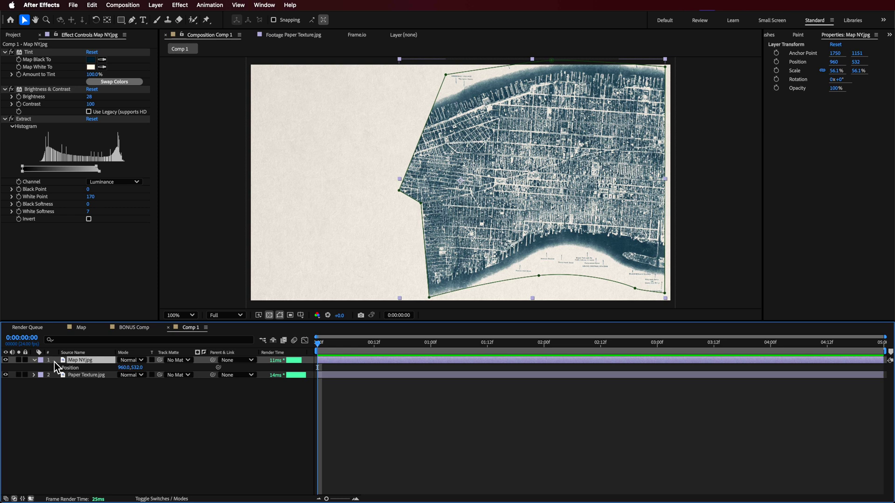
- Add a wiggle(3,2) expression to the map's Position and preview the jitter
left_click(57, 367, "alt")
type("wi")
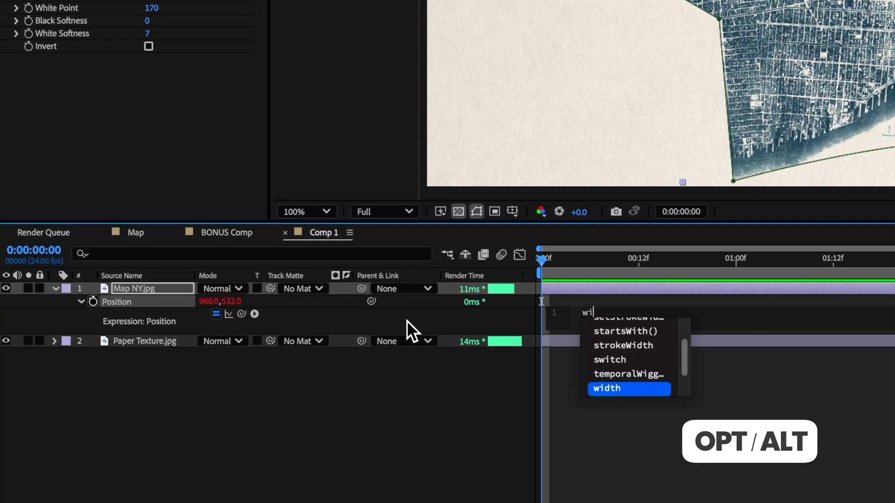
type("ggle(3,2")
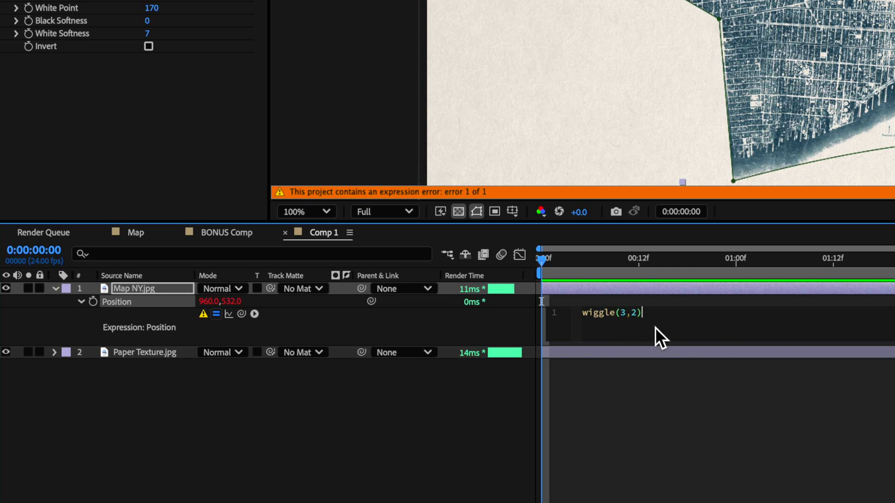
left_click(634, 395)
key("space")
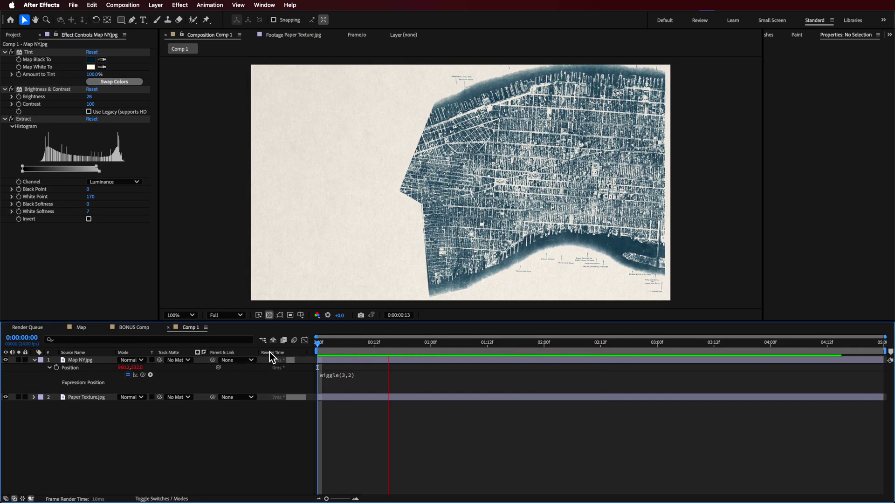
key("space")
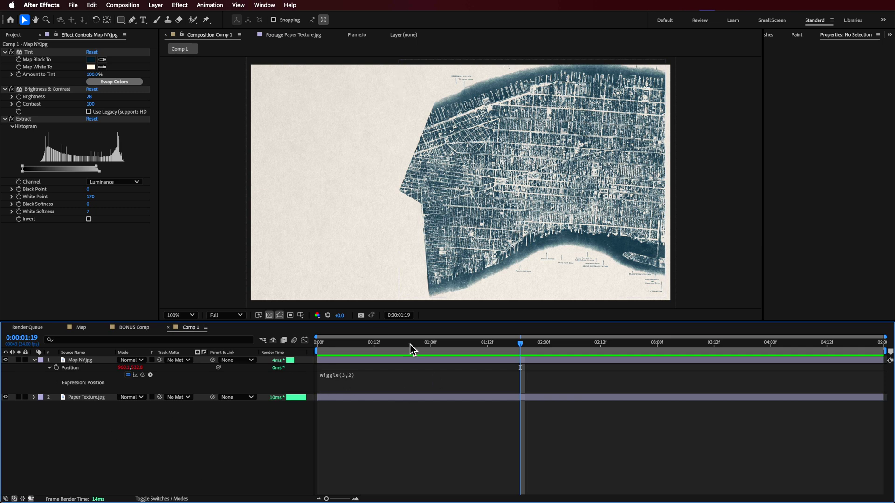
key("Home")
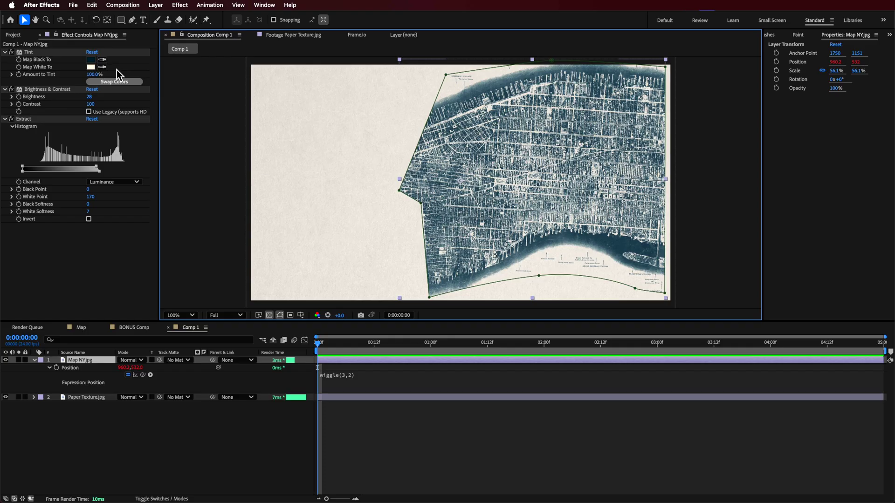
- Draw a curved second mask across the map and set Mask 2's mode to Intersect
left_click(120, 20)
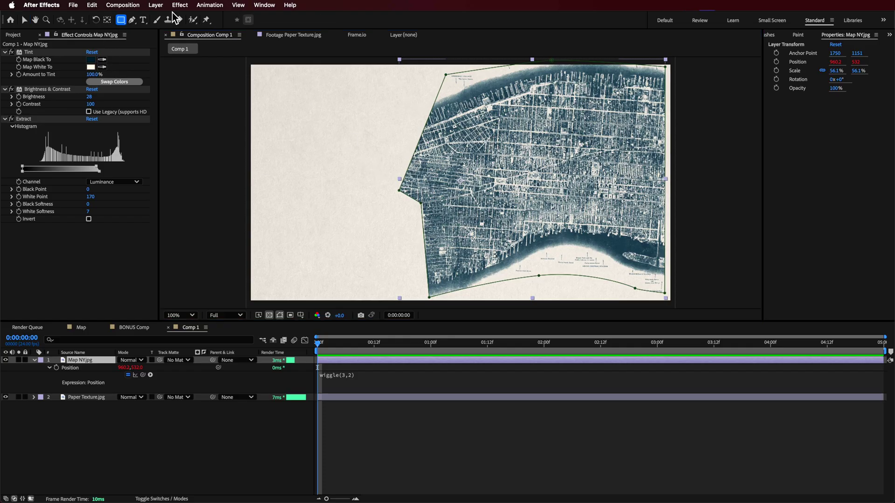
left_click(373, 184)
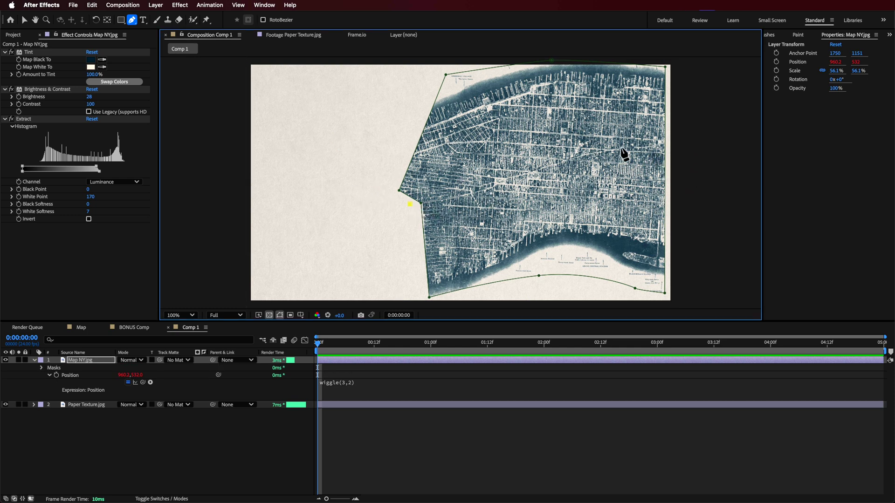
left_click_drag(528, 174, 702, 148)
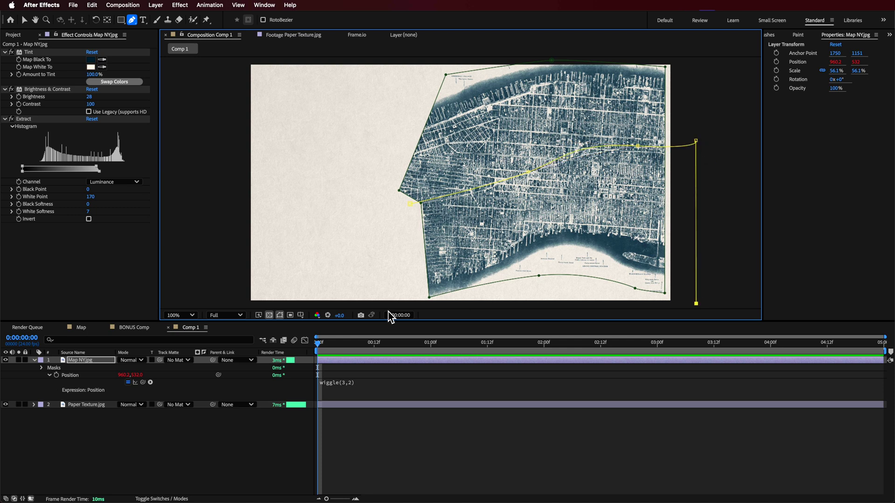
left_click(410, 204)
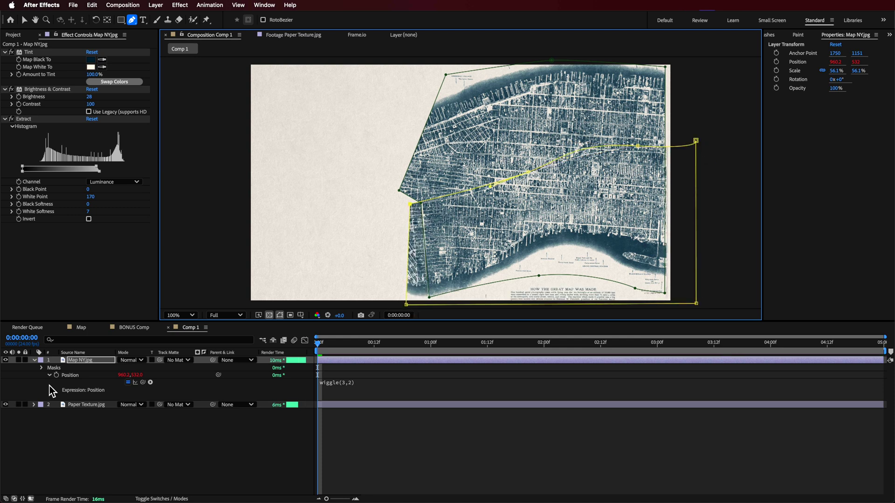
left_click(42, 367)
left_click(130, 382)
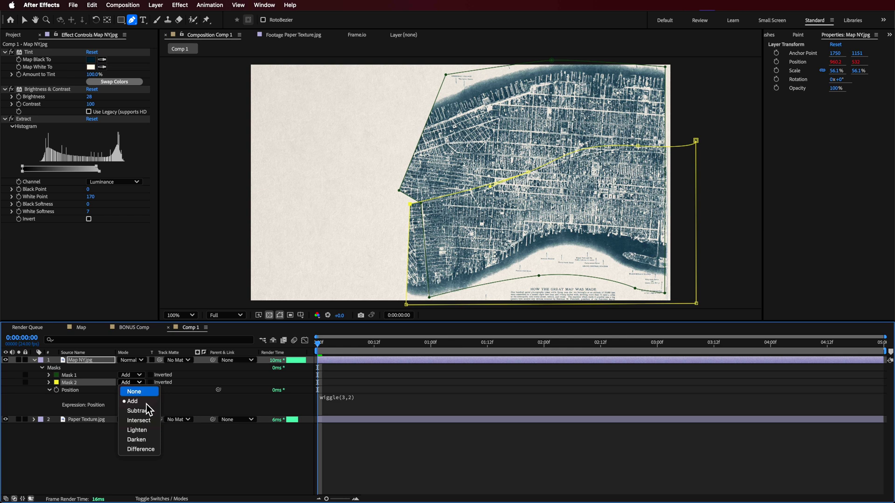
left_click(139, 421)
left_click(410, 479)
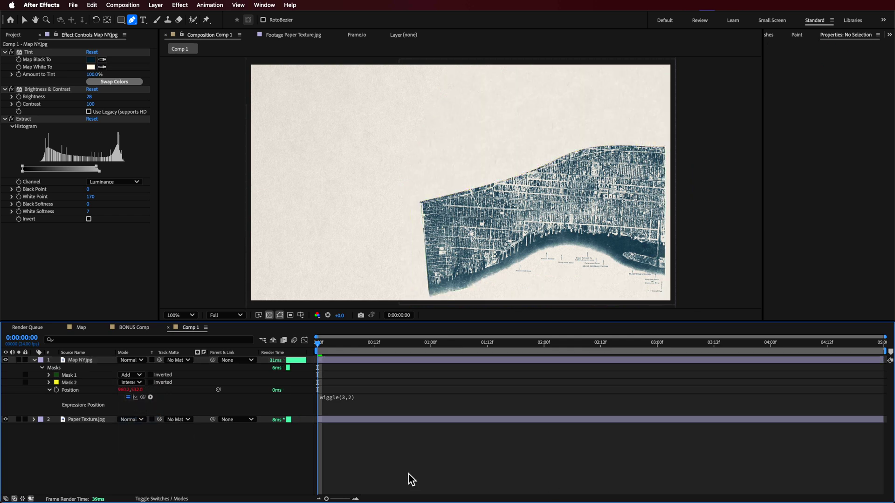
left_click(524, 212)
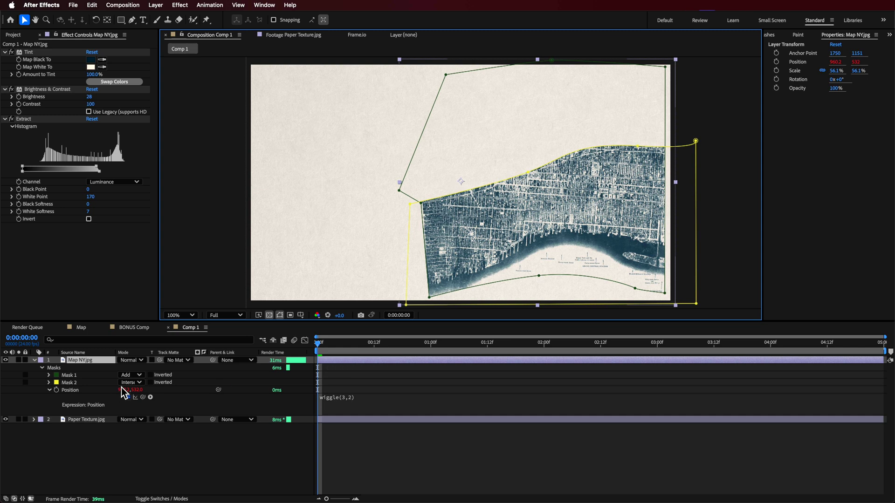
- Keyframe the map's Position at 0:00 and 1:00 so it starts below the frame
key("p")
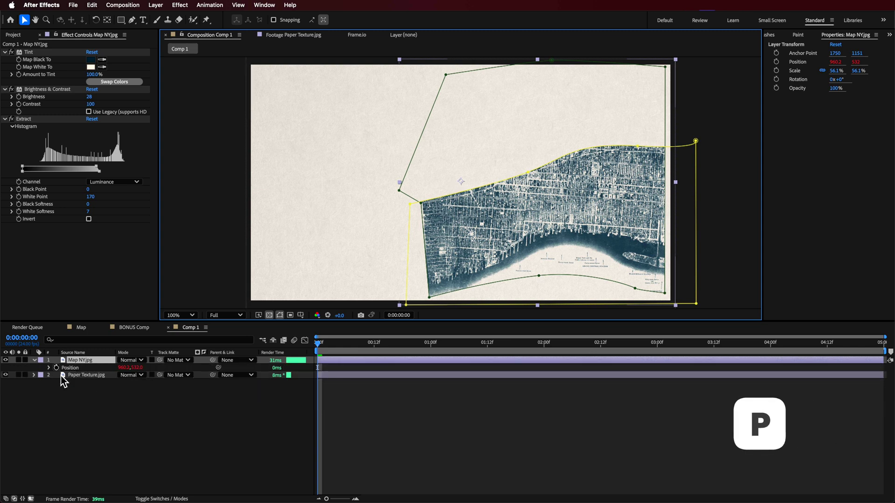
left_click(57, 368)
left_click(56, 368)
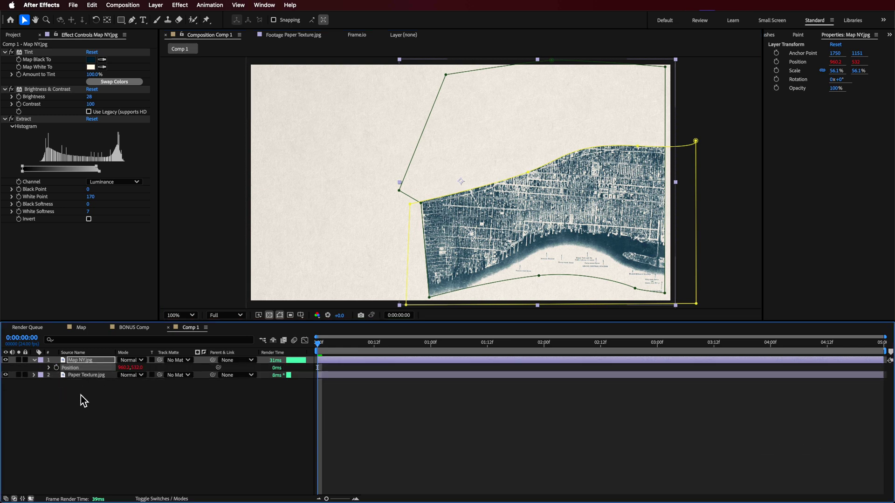
left_click(189, 436)
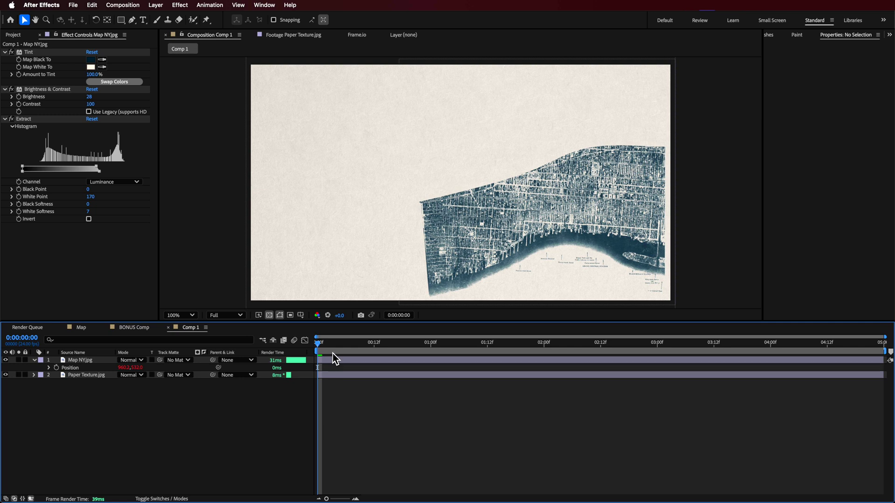
left_click(56, 368)
left_click_drag(322, 347, 430, 347)
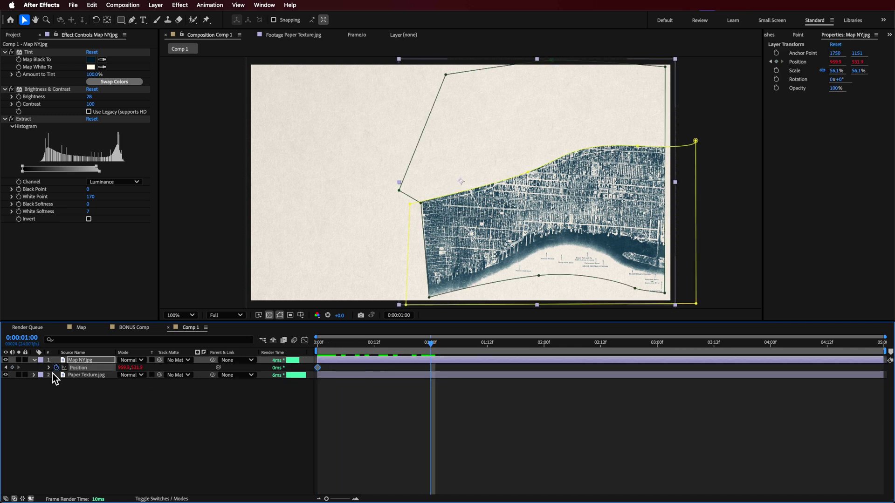
left_click(6, 367)
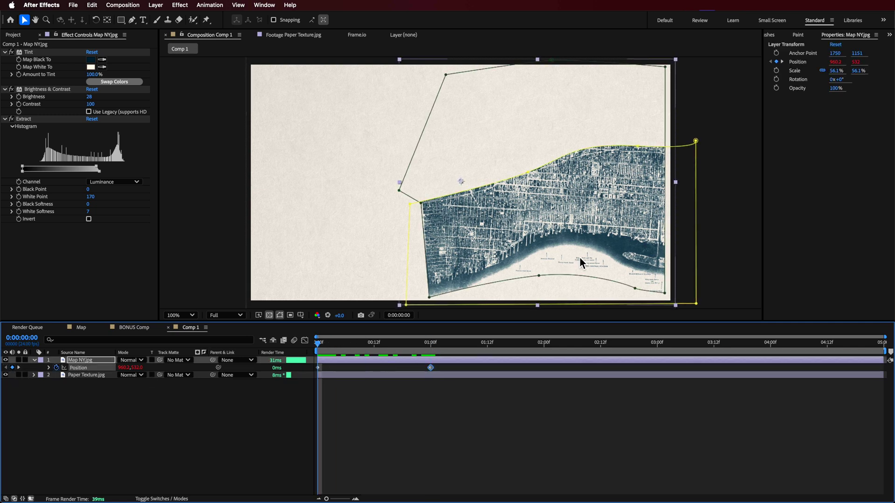
left_click_drag(536, 206, 527, 374)
key("space")
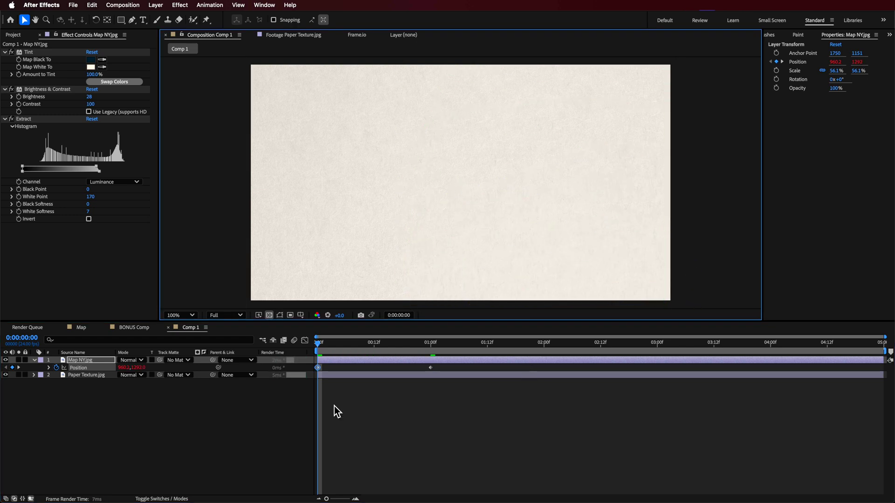
left_click_drag(405, 347, 261, 364)
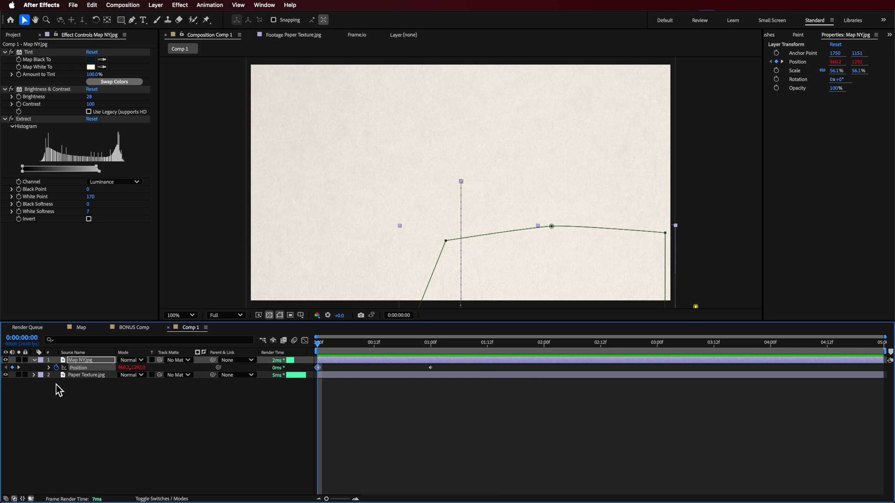
- Keyframe Rotation at 0:00 and 1:00 so the map starts tilted, then preview the entrance
key("r")
left_click(56, 368)
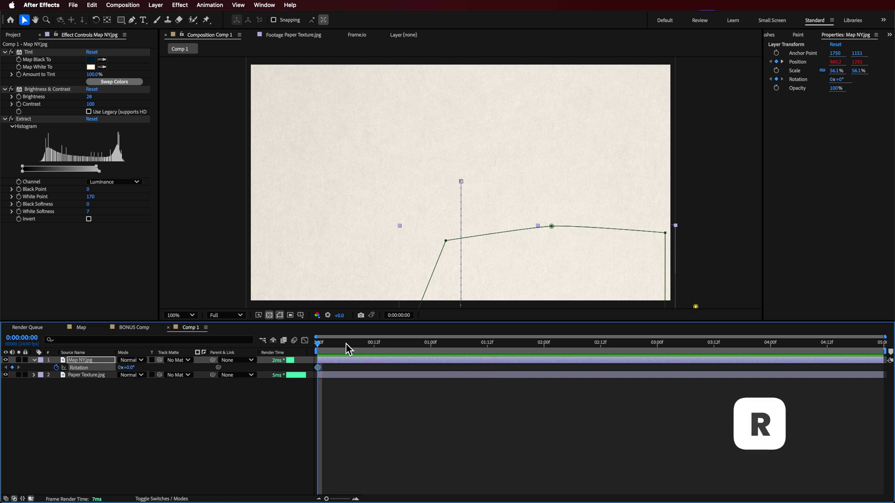
left_click_drag(339, 344, 430, 344)
key("u")
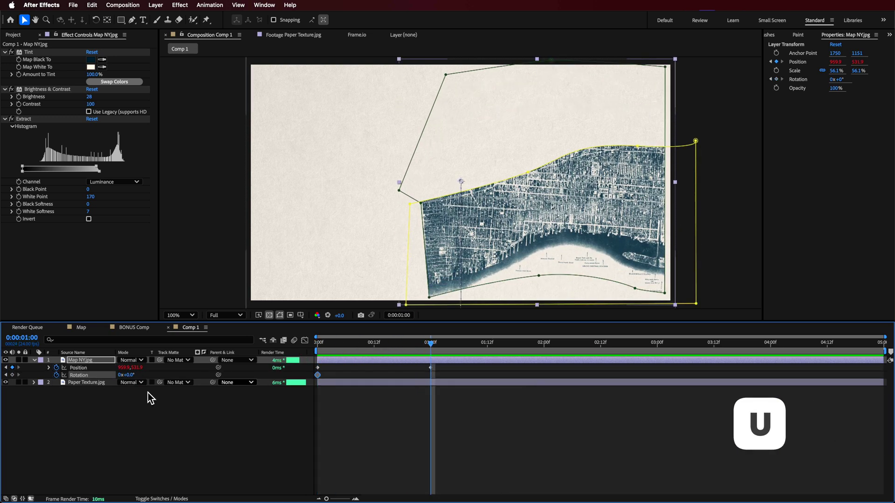
left_click(12, 374)
key("Home")
scroll(519, 170, "down", 1)
key("w")
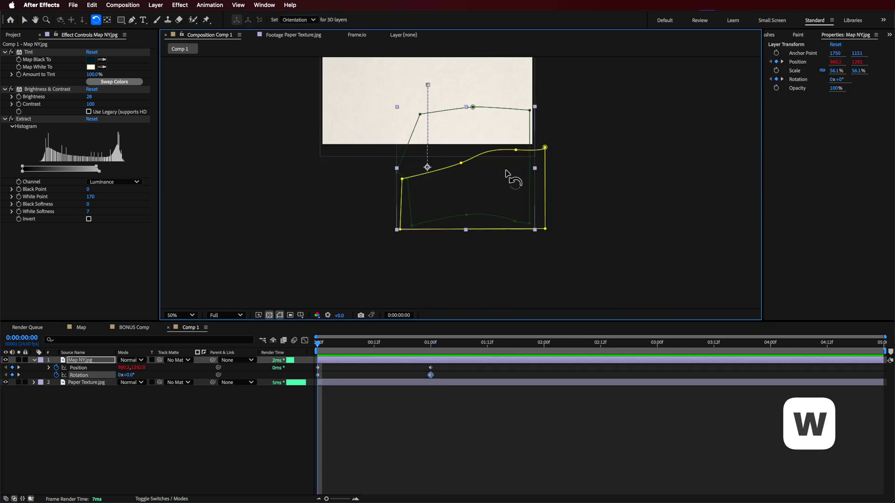
left_click_drag(515, 171, 479, 328)
key("v")
key("space")
left_click_drag(440, 184, 435, 259)
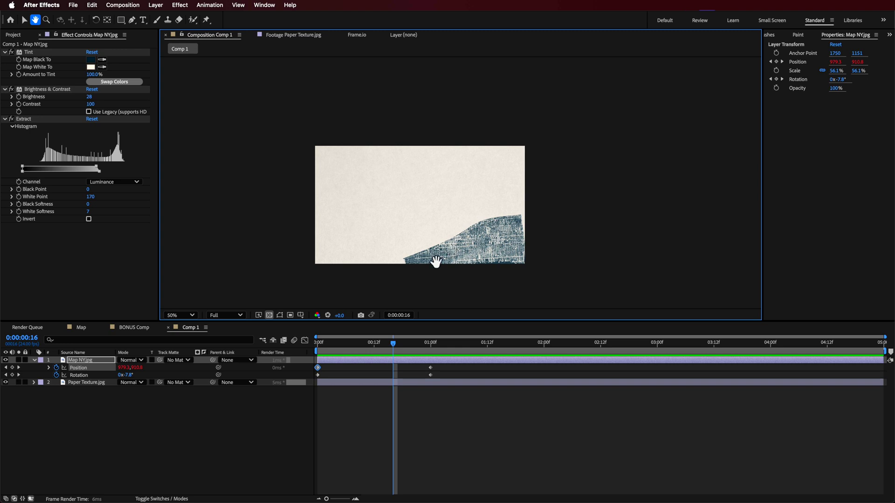
mouse_move(421, 354)
left_mouse_down()
mouse_move(329, 355)
mouse_move(421, 354)
mouse_move(412, 354)
left_mouse_up()
scroll(363, 251, "up", 1)
left_click_drag(363, 252, 395, 205)
- Add a new adjustment layer above the map layer
left_click(65, 410)
right_click(66, 410)
mouse_move(154, 388)
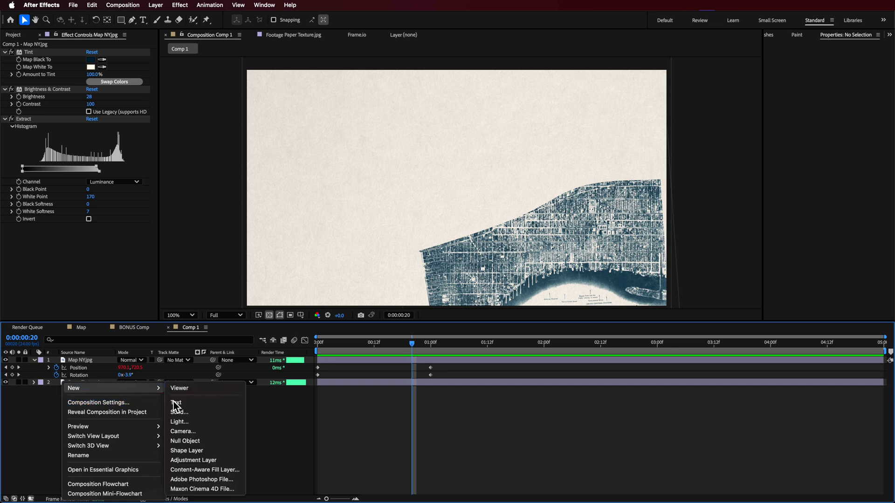
left_click(186, 460)
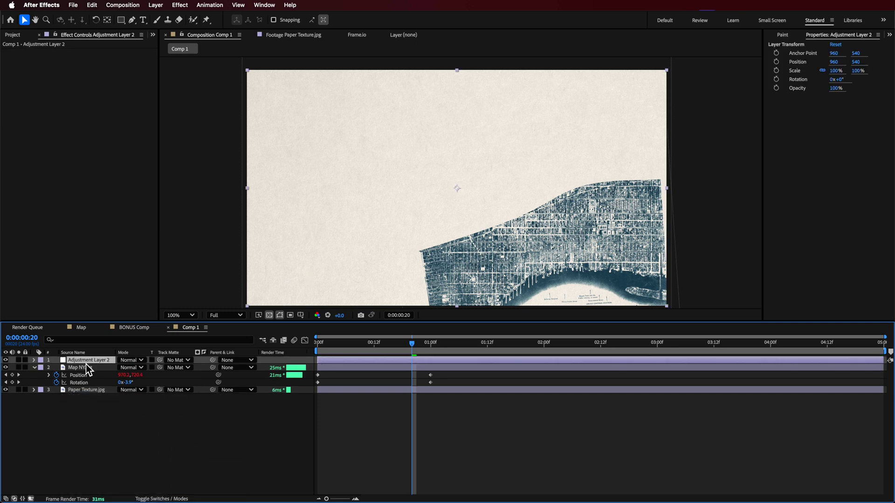
- Apply Posterize Time at 6 fps to the adjustment layer and preview the choppy motion
left_click(290, 5)
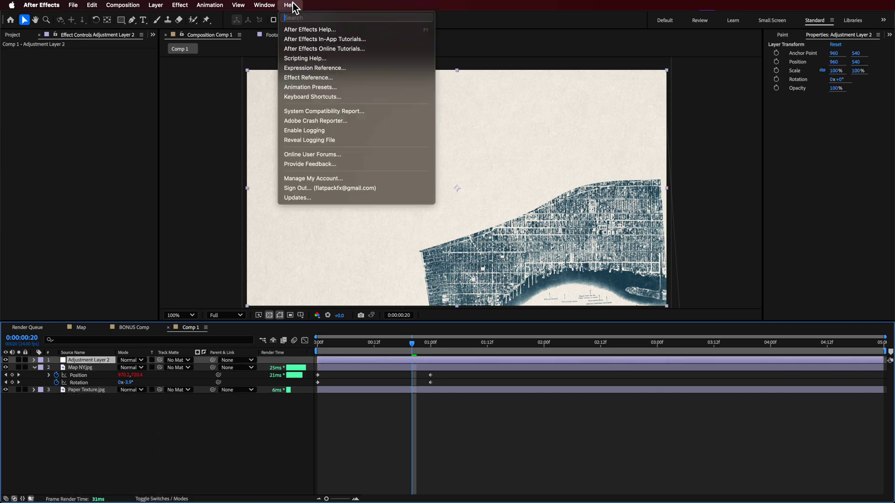
type("poster")
mouse_move(317, 45)
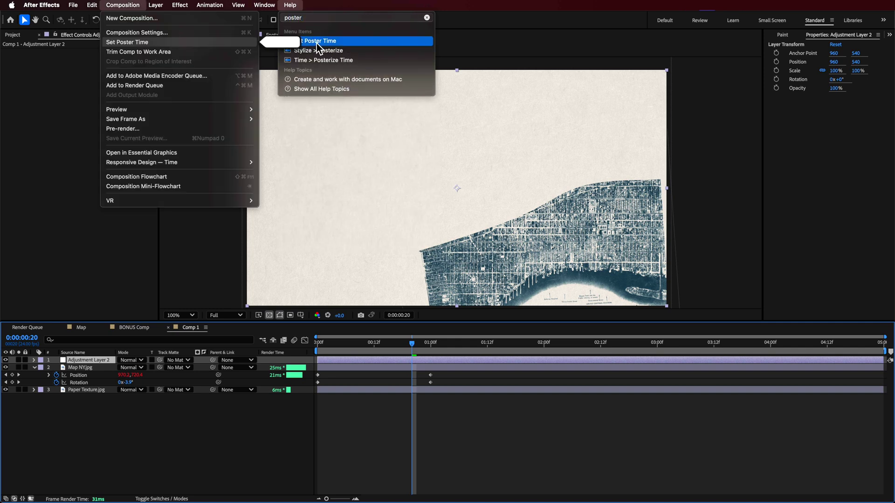
left_click(316, 60)
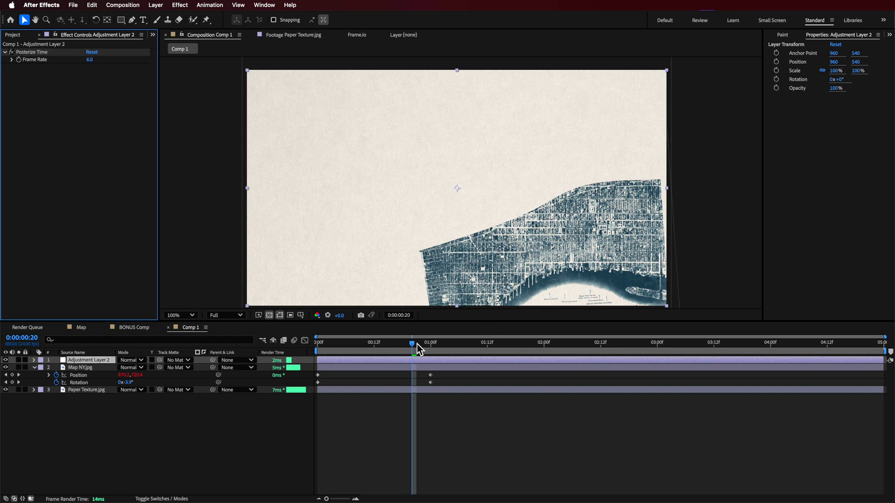
left_click_drag(417, 345, 264, 351)
key("space")
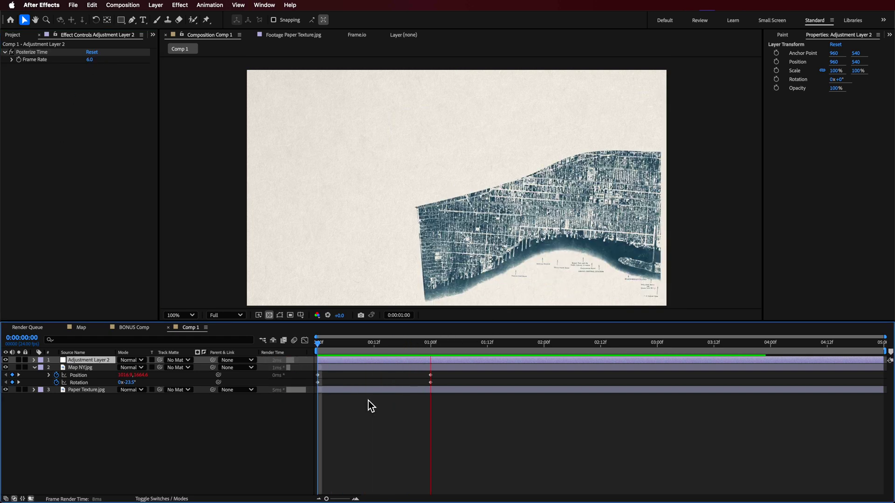
left_click_drag(477, 346, 678, 362)
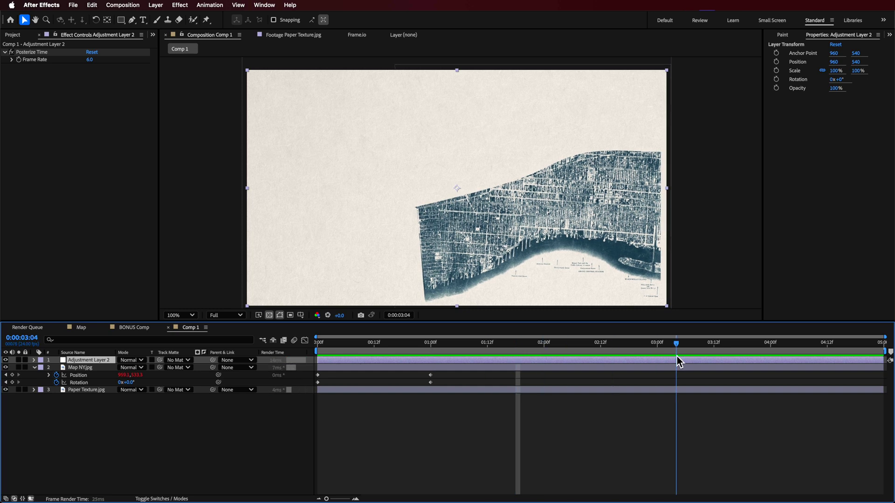
key("space")
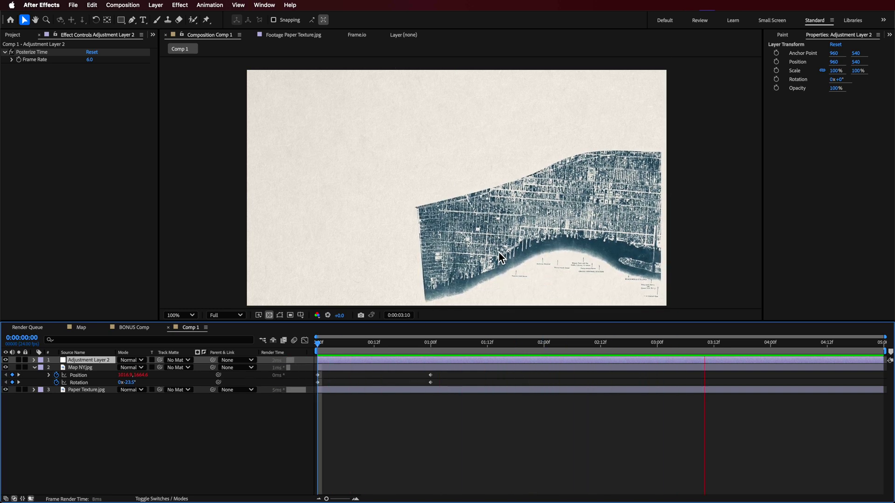
key("space")
- Duplicate Map NY.jpg at 0:00:02:00 and set the copy's Mask 2 to Subtract
left_click(79, 368)
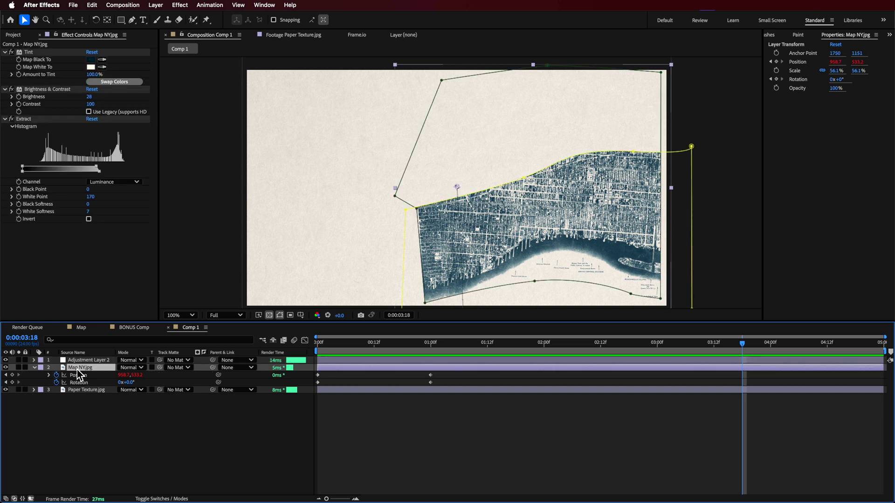
key("j")
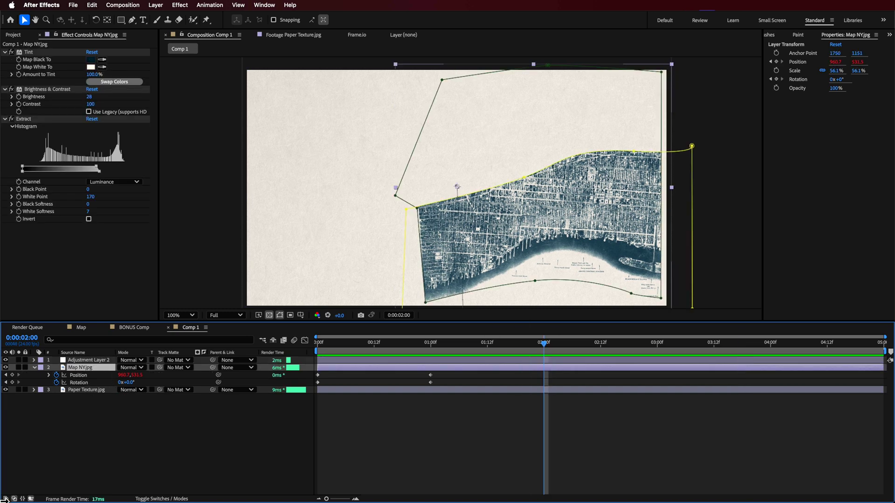
key("super+d")
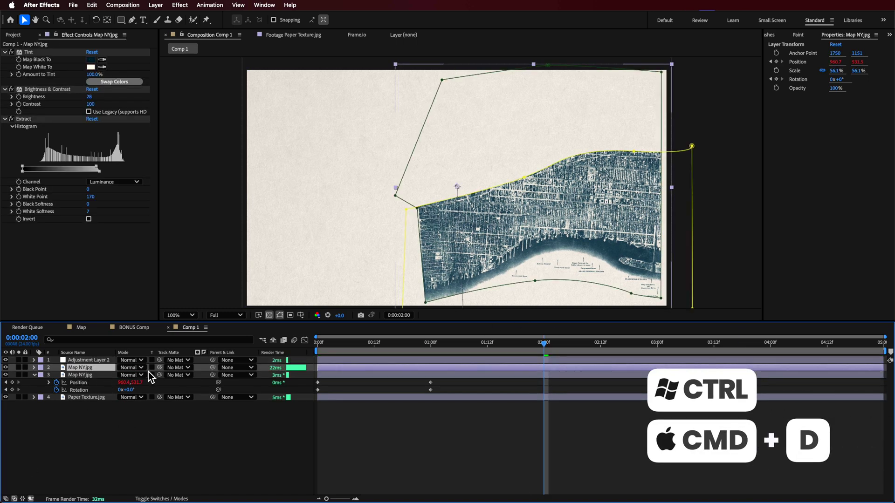
key("u")
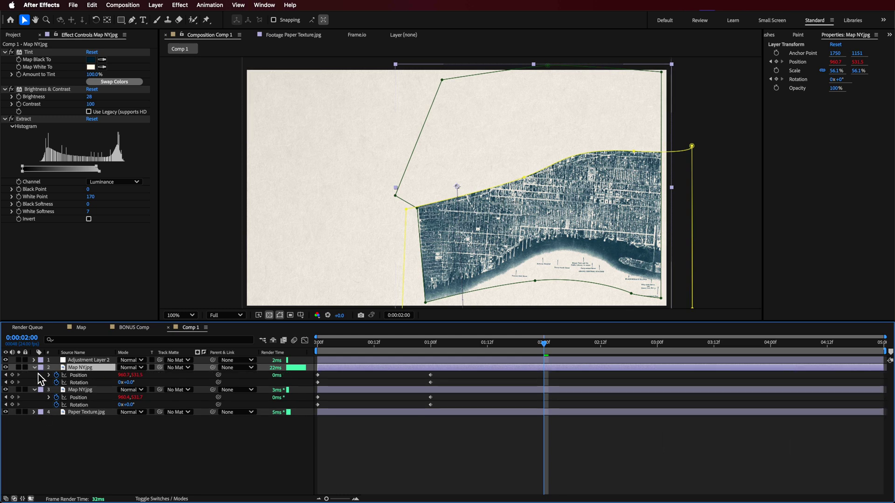
key("m")
left_click(71, 391)
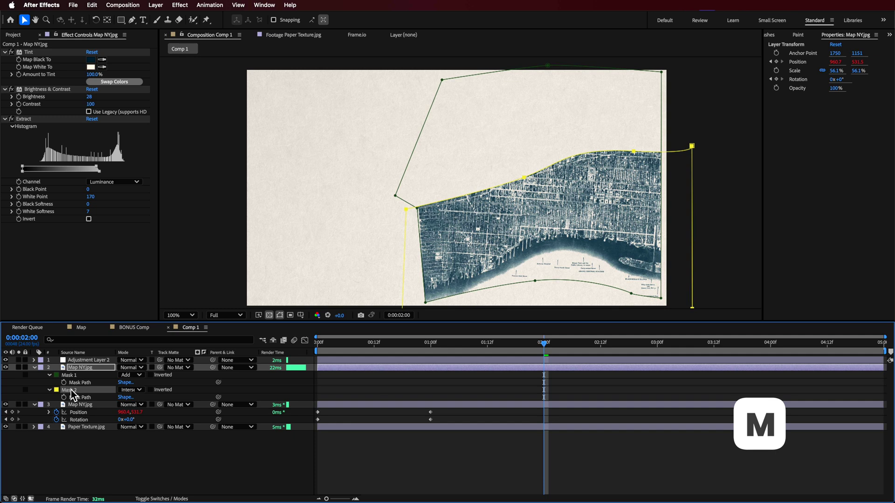
left_click(129, 390)
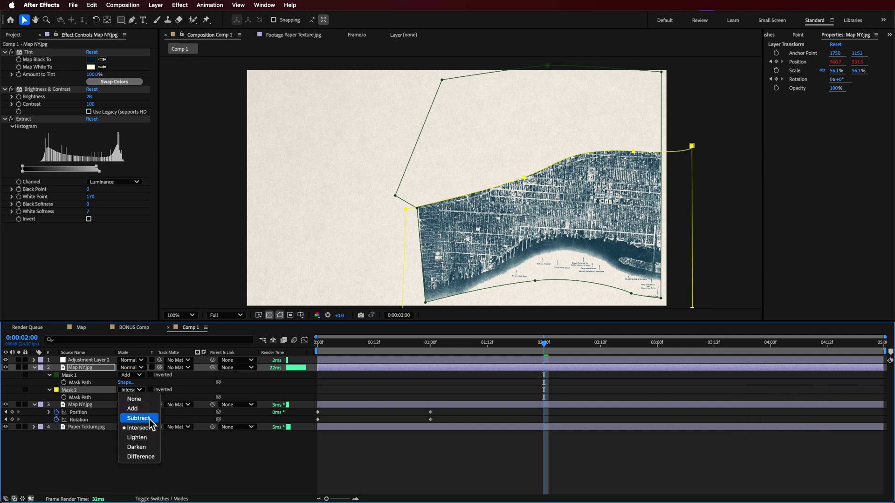
left_click(139, 418)
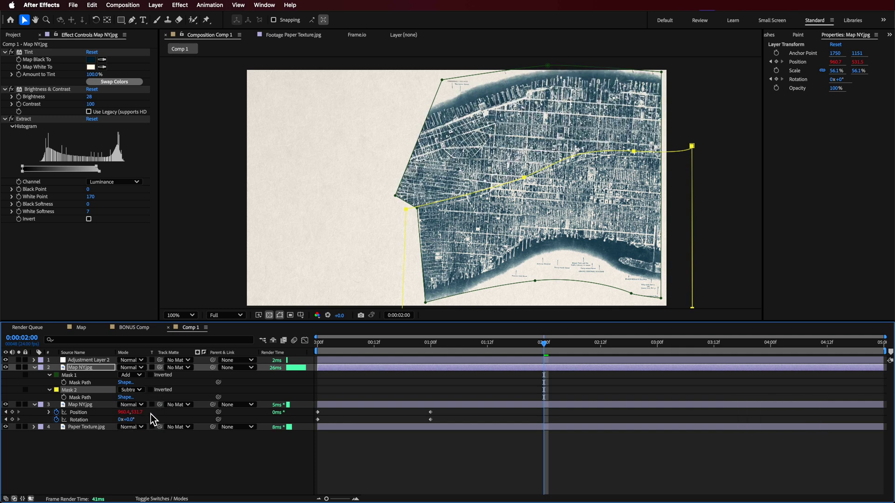
- Toggle the original and duplicate map layers' visibility to compare the two sections
left_click(5, 405)
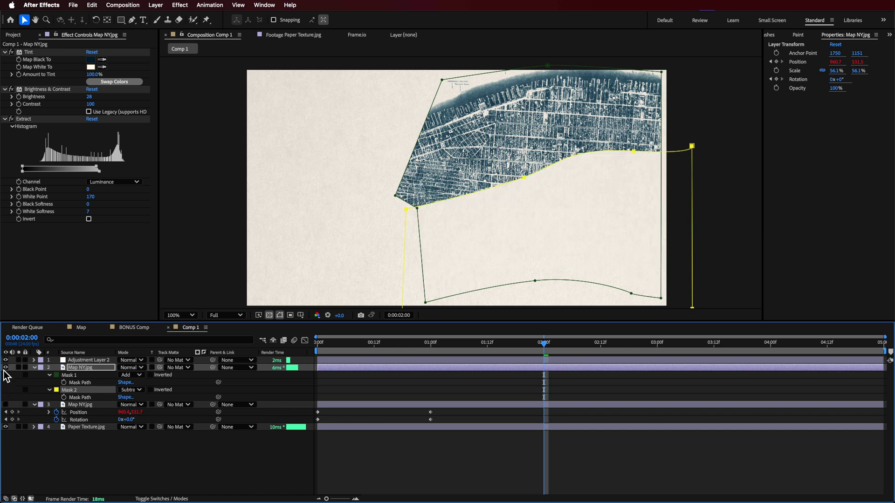
left_click(5, 368)
left_click(6, 368)
left_click(6, 368)
left_click(5, 368)
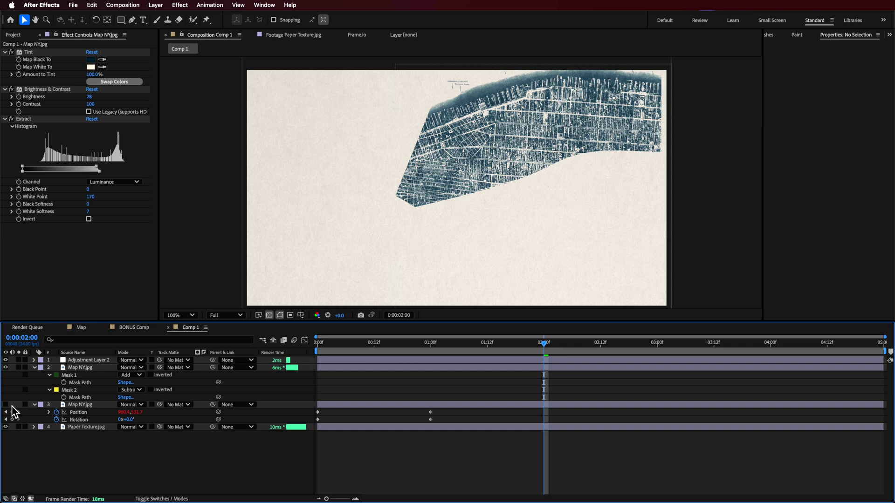
left_click(6, 405)
left_click(318, 343)
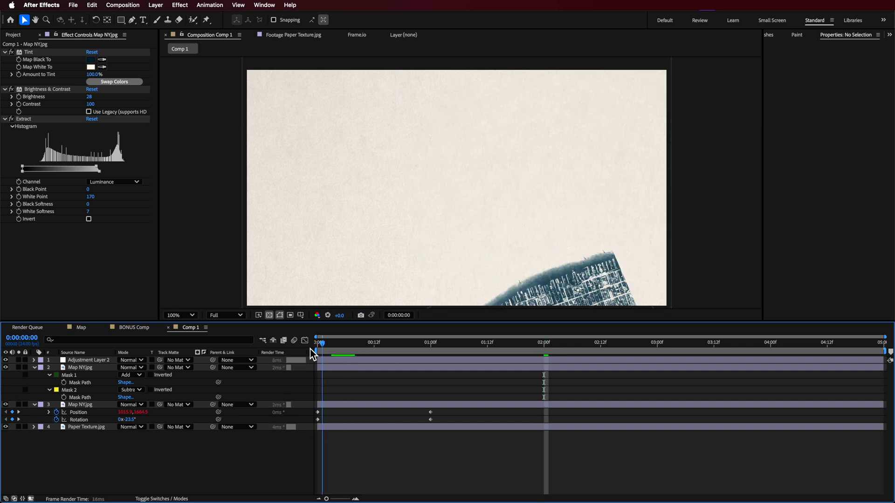
left_click(328, 375)
key("p")
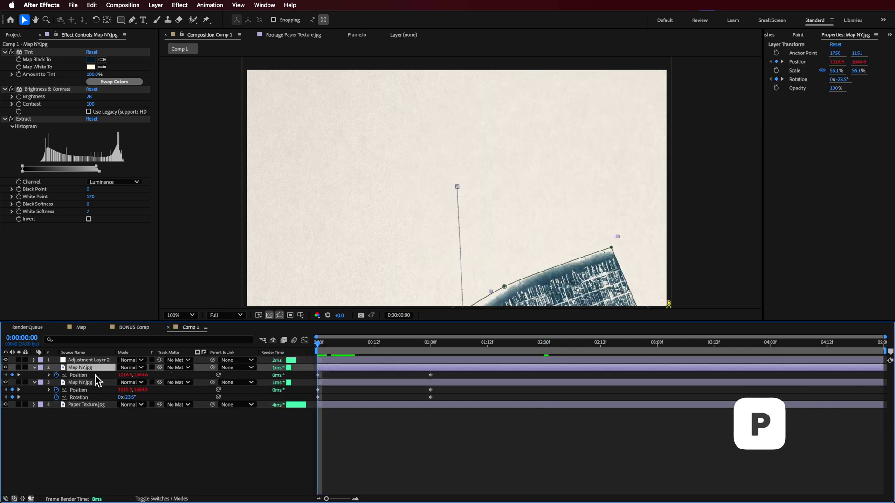
- Move the upper map section's frame-0 position up above the composition frame
left_click_drag(552, 293, 513, 7)
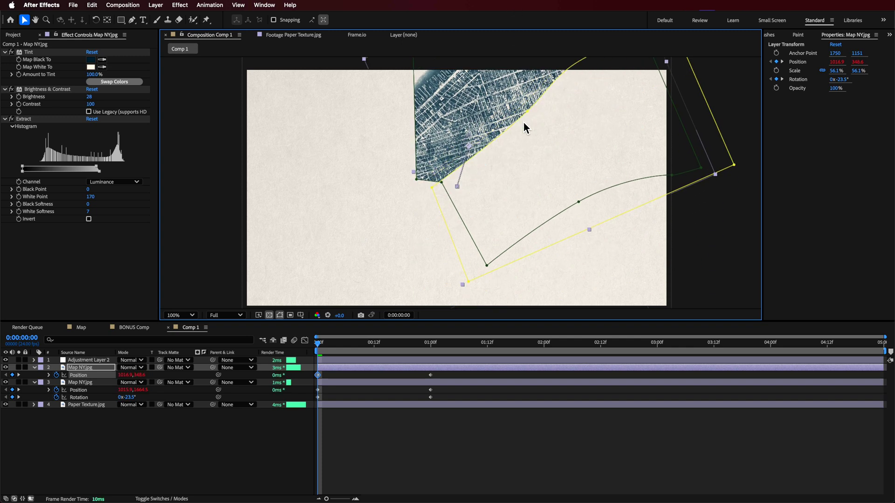
key("space")
left_click_drag(525, 126, 526, 72)
- Preview the upper section sliding down into place from the start
key("space")
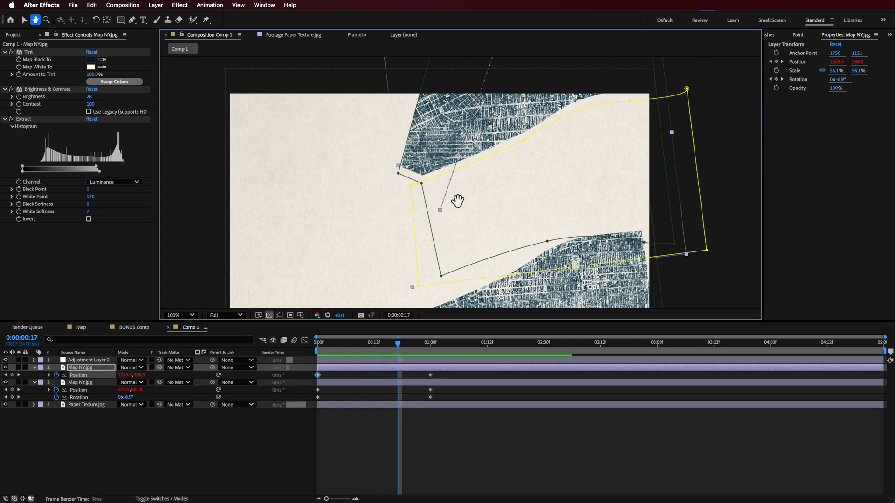
scroll(460, 224, "down", 5)
key("space")
scroll(426, 169, "down", 2)
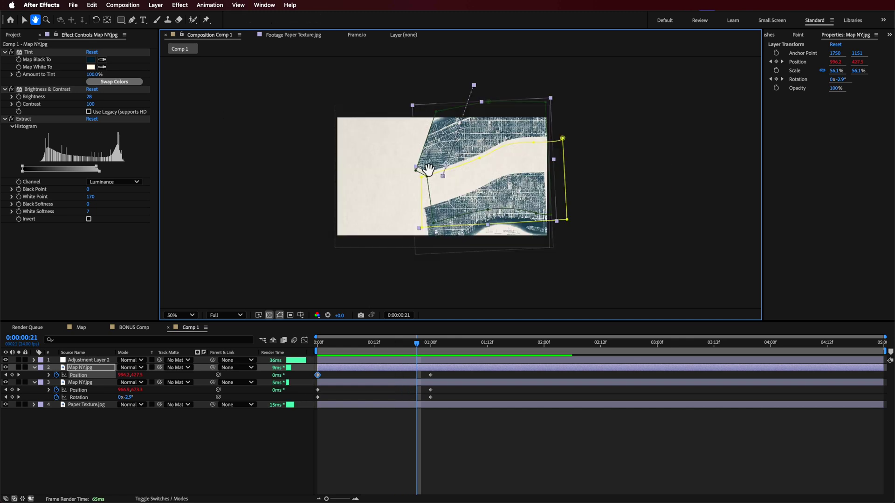
scroll(365, 220, "up", 2)
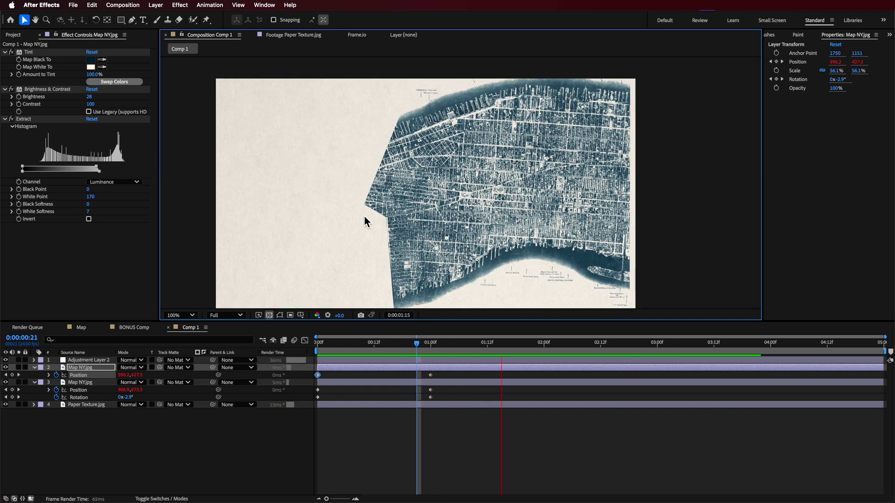
left_click_drag(531, 347, 317, 355)
key("space")
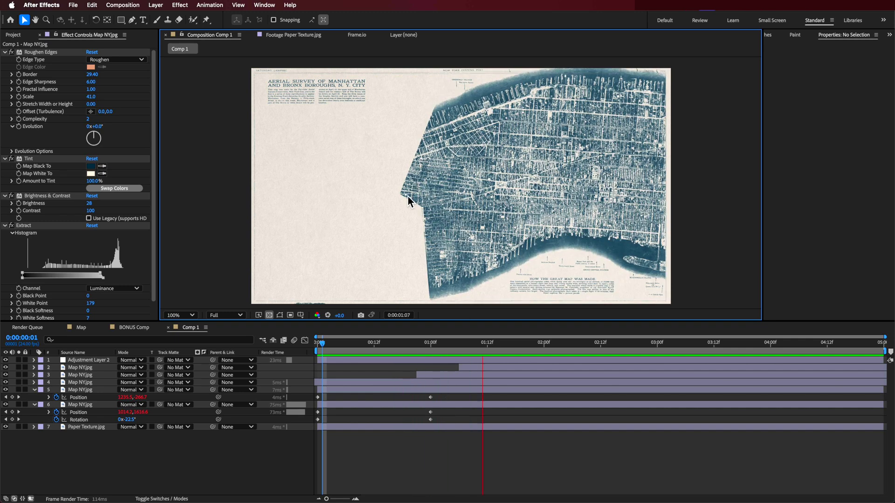
- Inspect Adjustment Layer 2 and the effects applied to Map NY.jpg
left_click(312, 85)
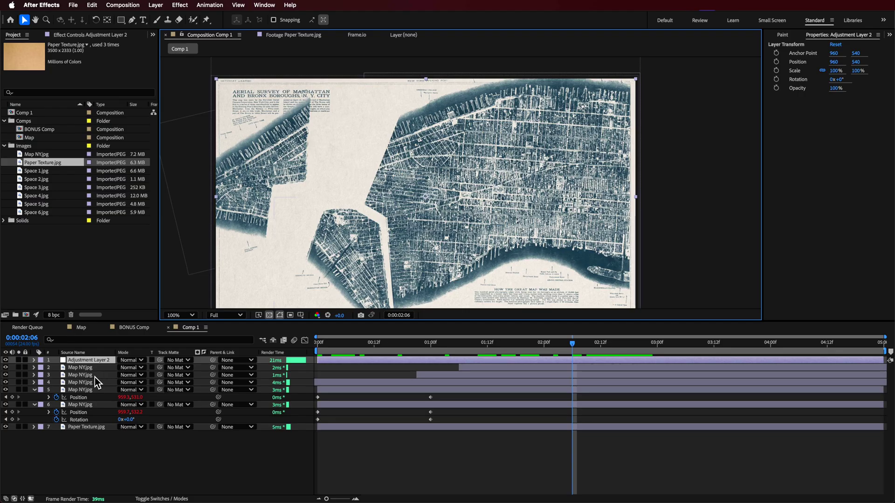
left_click(93, 34)
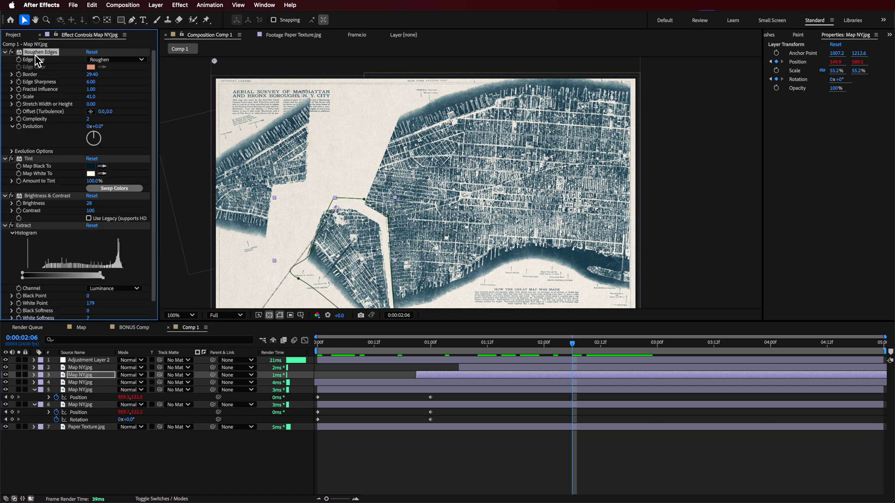
left_click(301, 3)
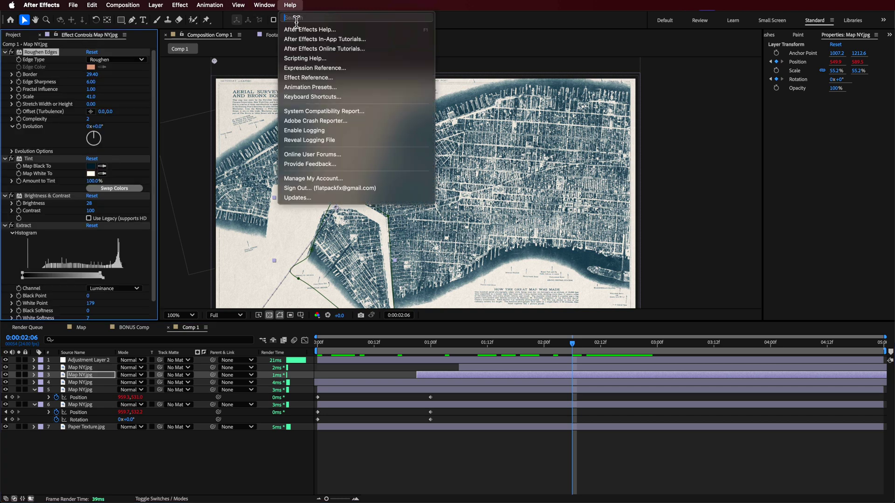
key("Escape")
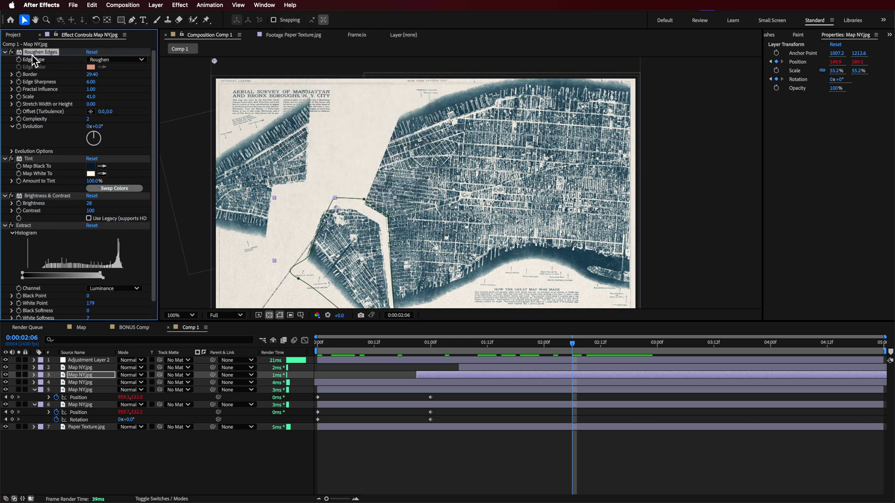
scroll(38, 245, "down", 1)
scroll(38, 245, "up", 1)
- Reveal the lower-left section's Position keyframes and scrub through its slide-in
left_click(483, 473)
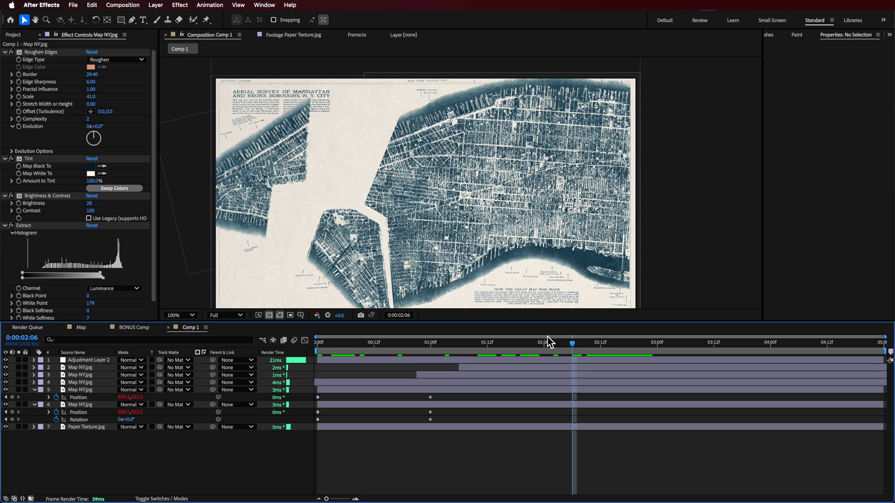
left_click_drag(550, 342, 582, 345)
left_click(515, 379)
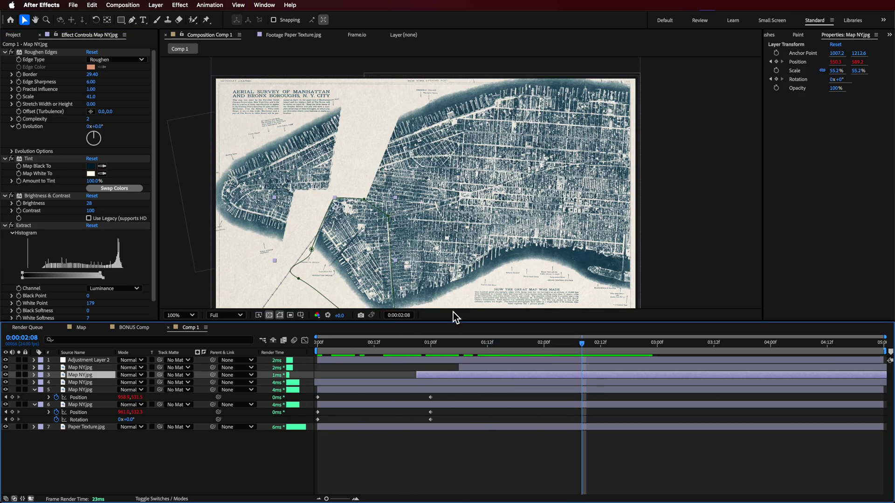
key("p")
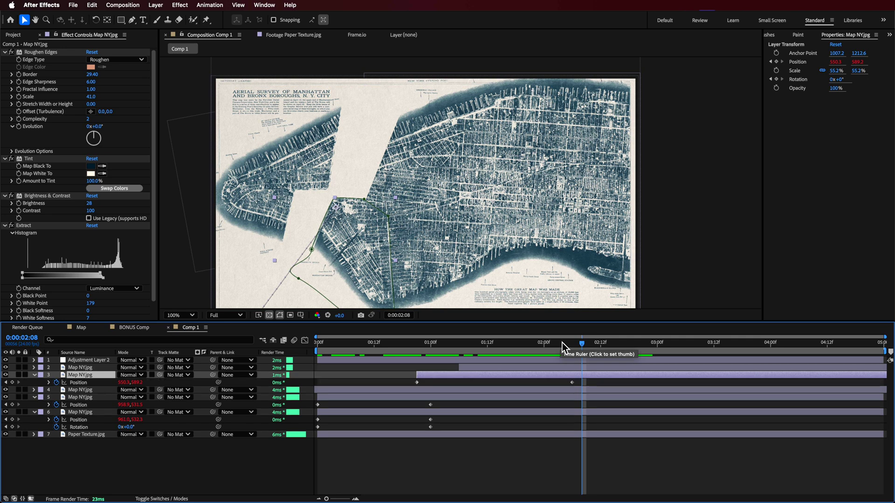
left_click_drag(562, 342, 530, 354)
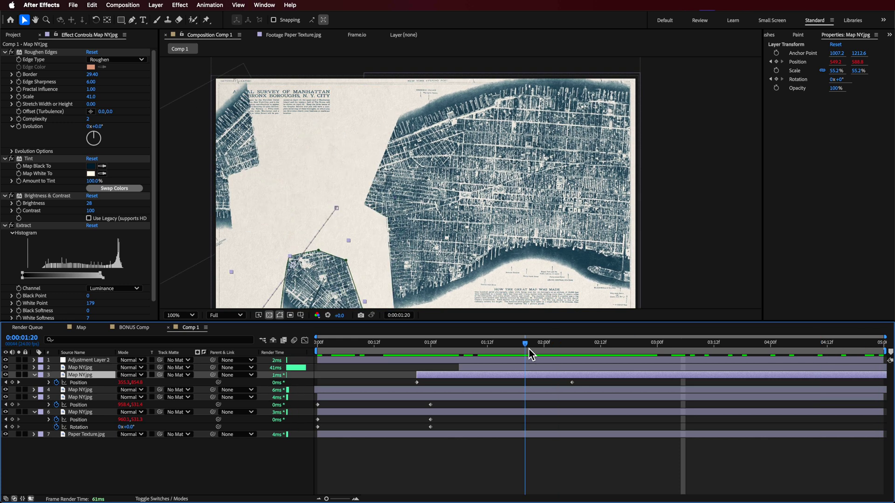
left_click(389, 443)
- Add a null object and rename Null 2 to 'Controller'
right_click(106, 474)
mouse_move(149, 389)
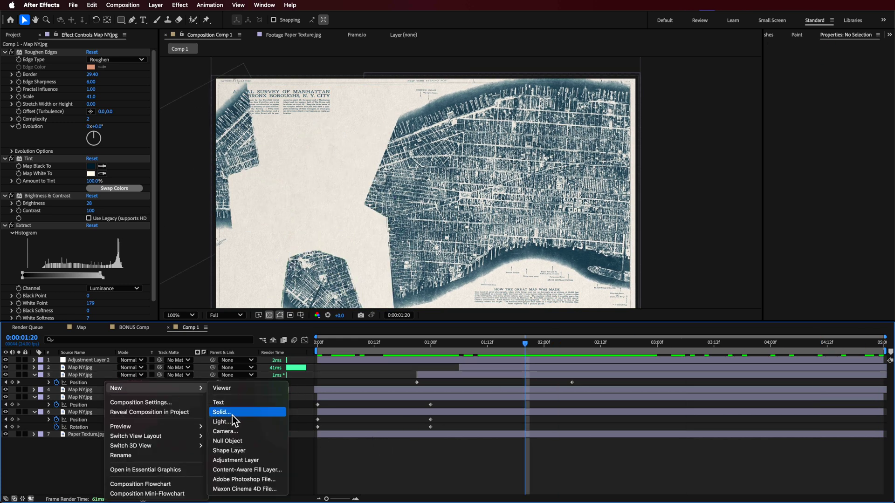
left_click(227, 440)
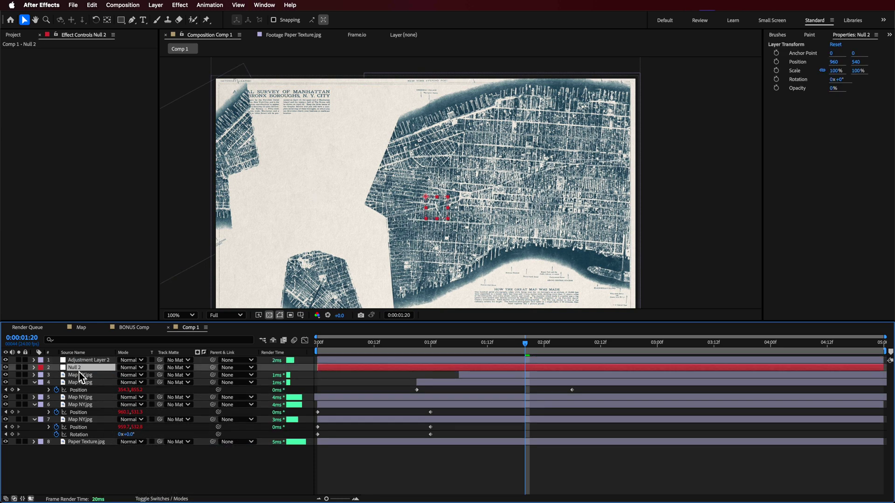
right_click(78, 368)
left_click(104, 474)
type("C")
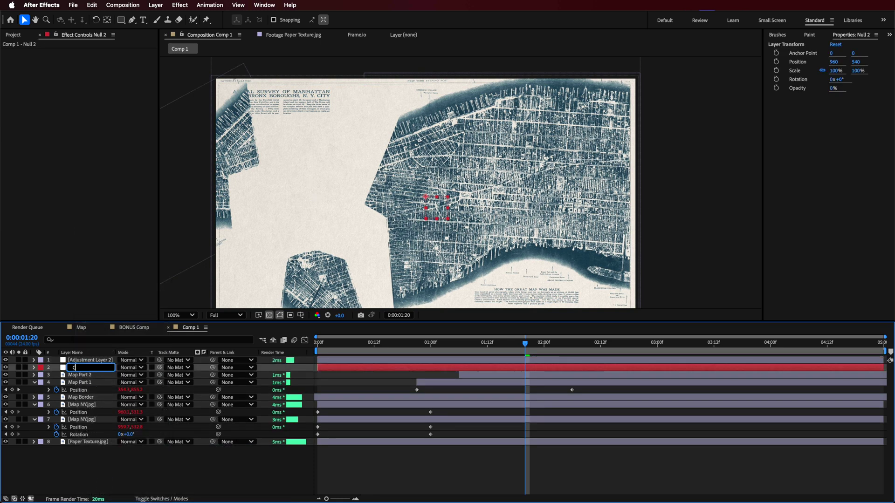
type("ntroller")
key("Return")
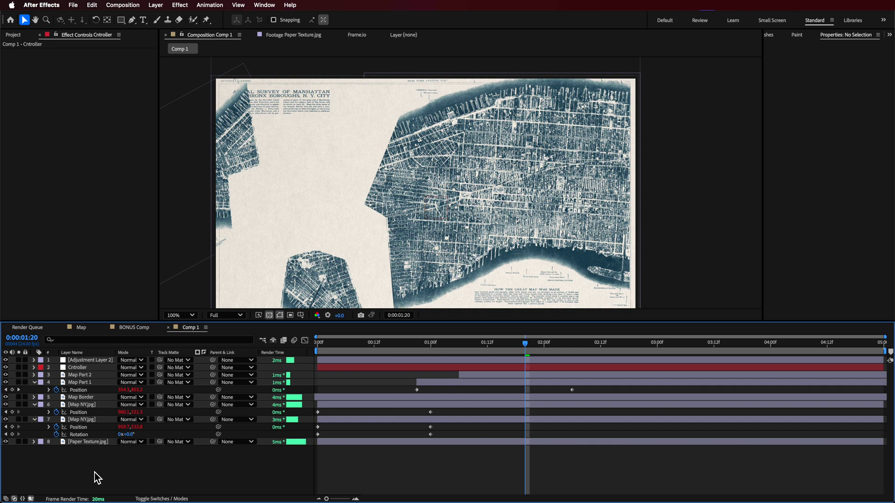
- Rename Adjustment Layer 2 to 'Posterize'
left_click(83, 360)
right_click(84, 360)
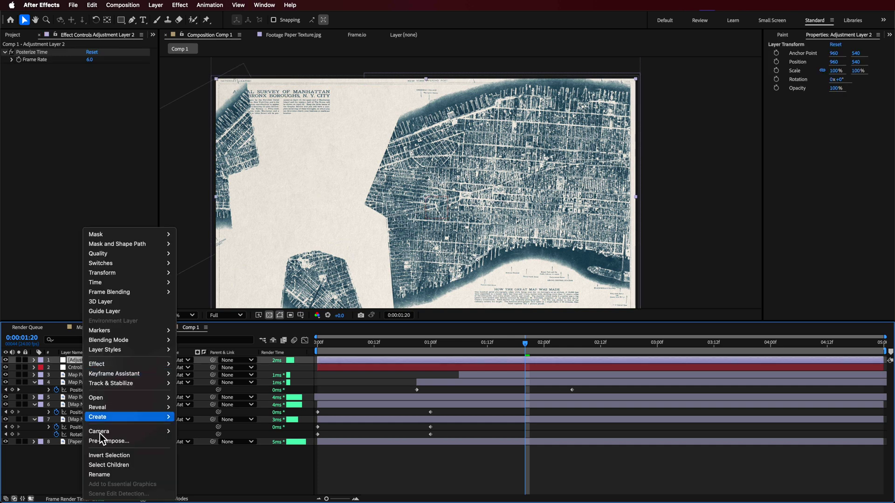
left_click(99, 475)
type("Posterize")
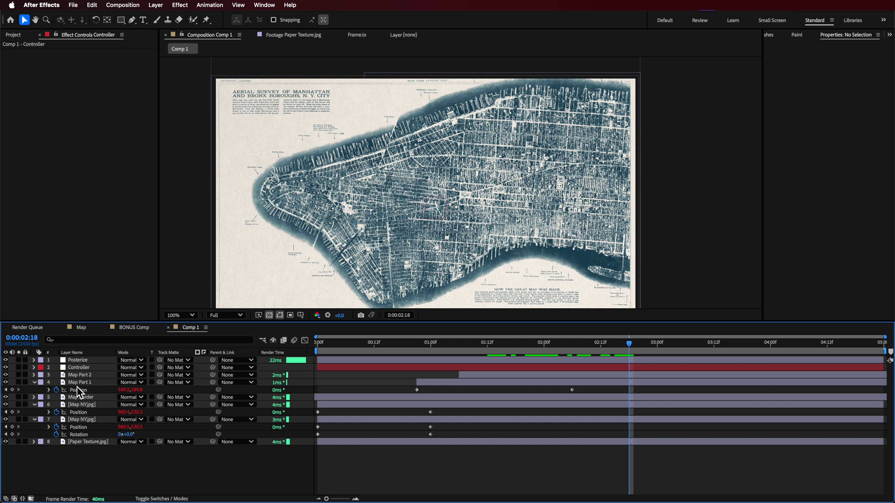
left_click(80, 375)
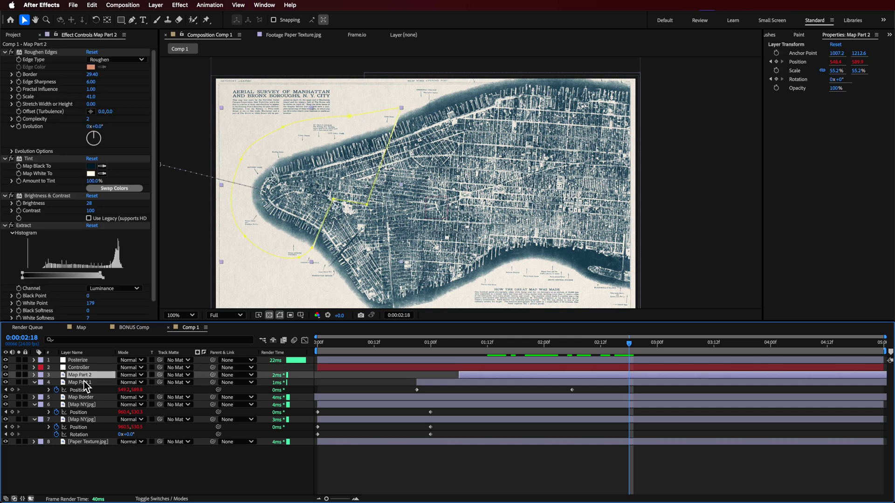
- Parent map layers 3 through 7 to Controller and preview the animation
left_click(85, 421, "shift")
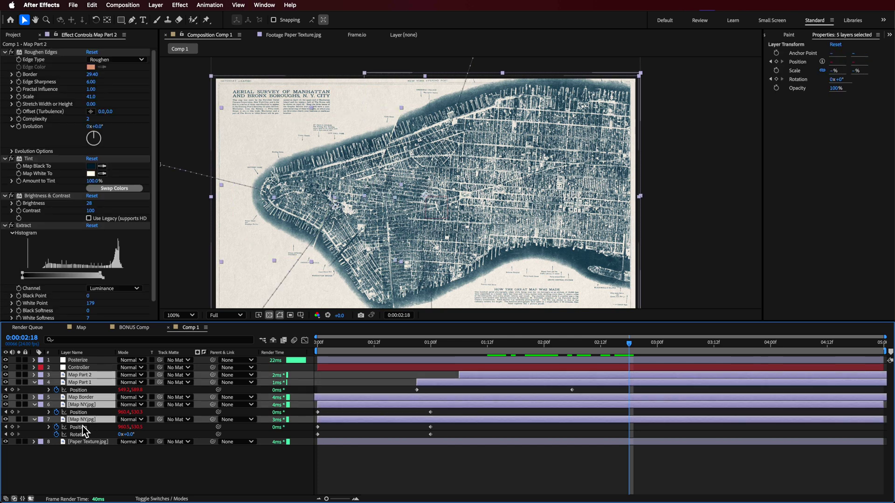
left_click_drag(216, 382, 80, 369)
left_click(79, 369)
left_click_drag(636, 345, 631, 375)
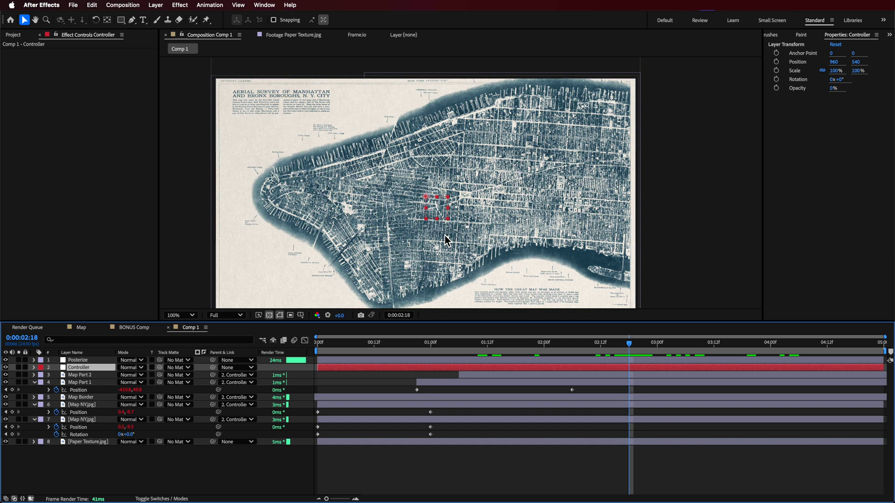
left_click(131, 20)
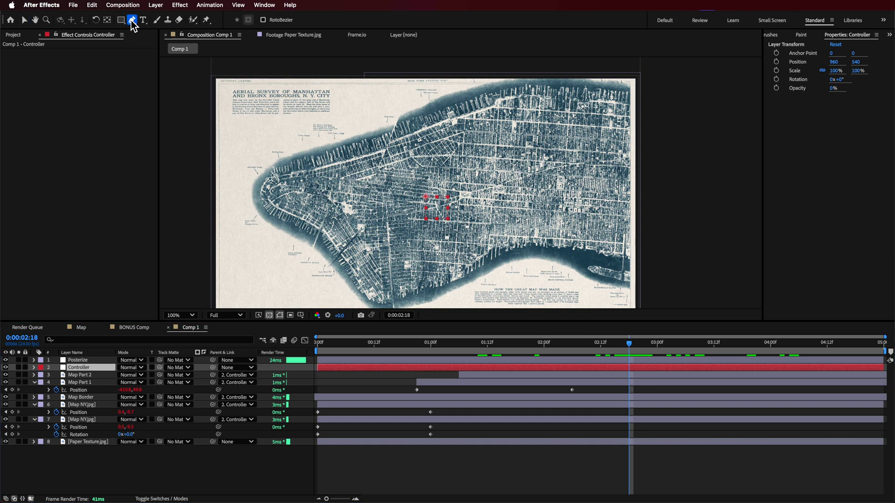
- Pen-draw a yellow route line down the map and thicken its stroke
left_click(142, 468)
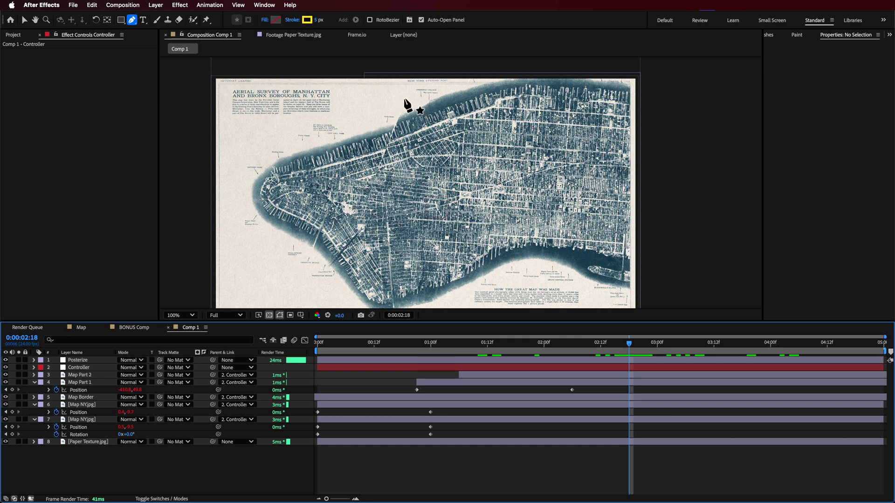
left_click(405, 96)
left_click(373, 181)
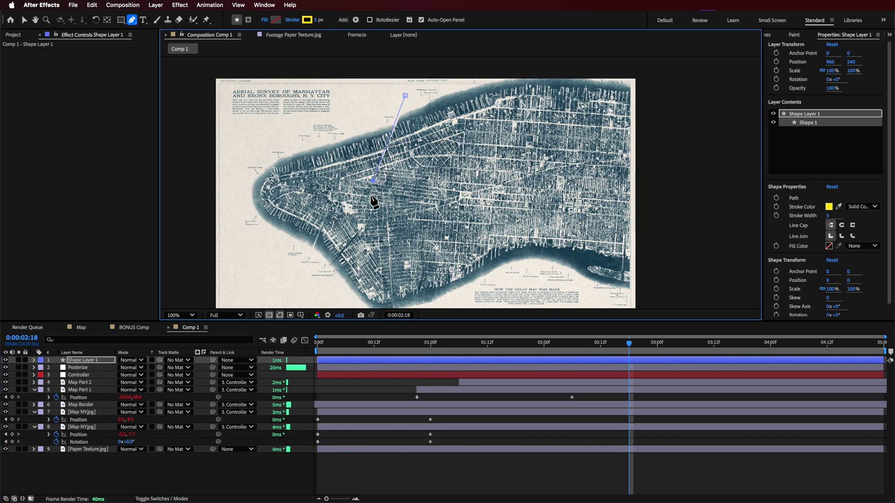
left_click(366, 202)
left_click(385, 217)
left_click_drag(397, 313, 391, 259)
left_click(392, 271)
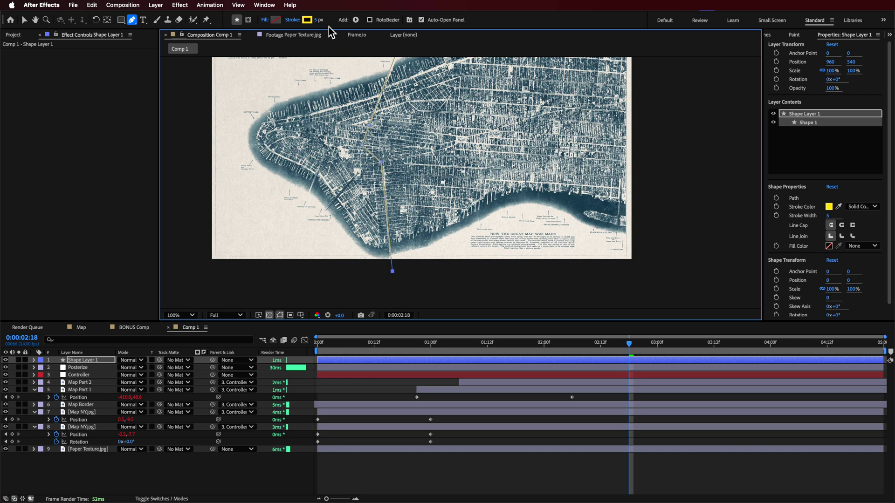
left_click_drag(318, 20, 324, 21)
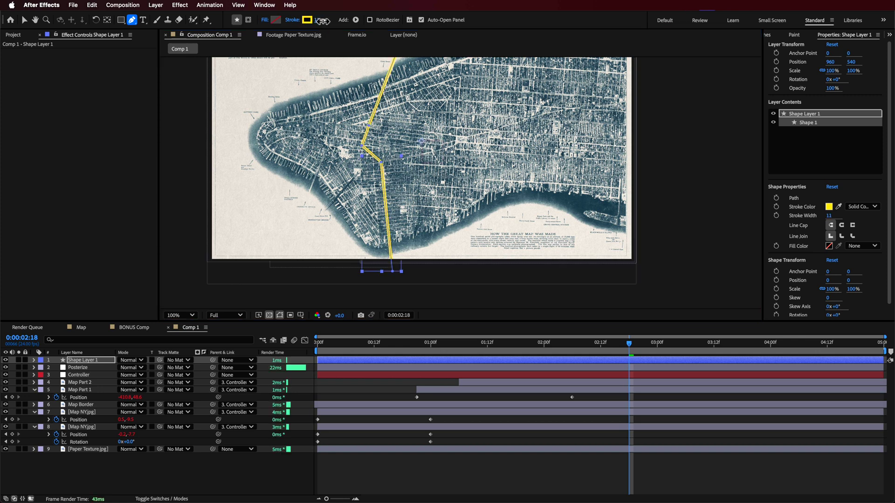
- Parent the route shape layer to Controller and place it below Controller
left_click(33, 360)
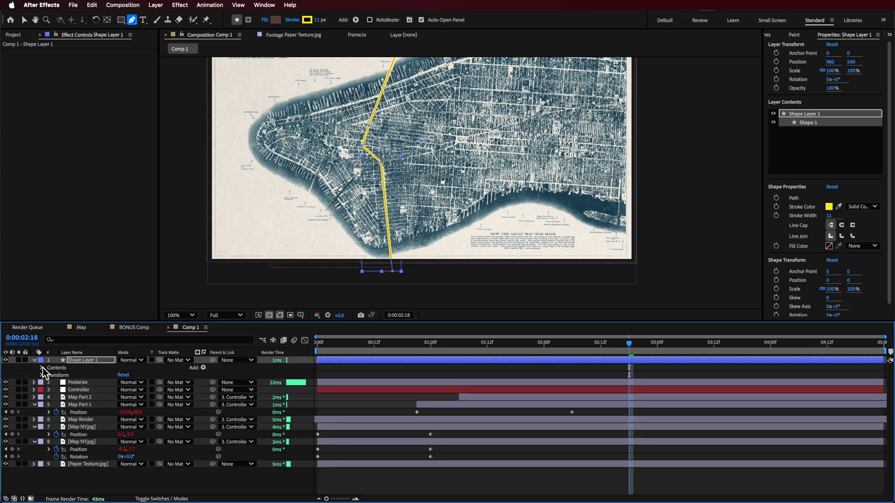
left_click(43, 368)
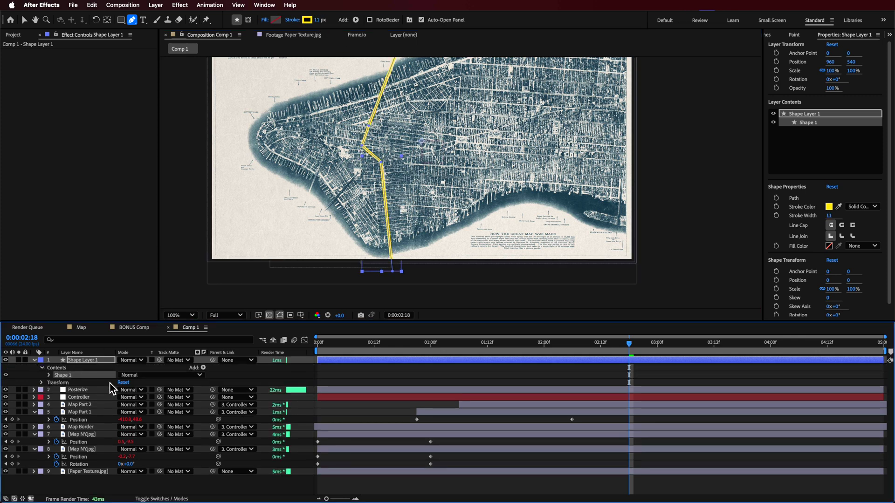
left_click(249, 361)
left_click(250, 403)
left_click_drag(67, 362, 79, 409)
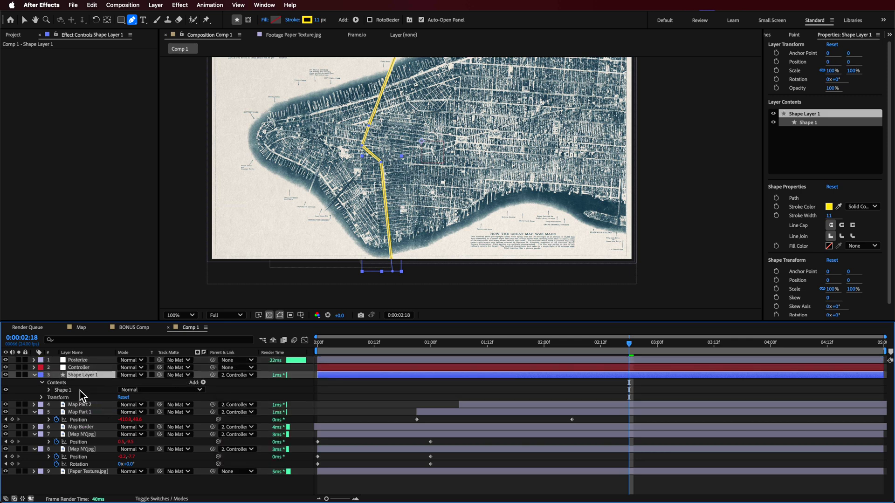
- Add Trim Paths with End keyframed 0% at 02:05 to 100% at 02:18, then preview the Map comp
left_click(204, 382)
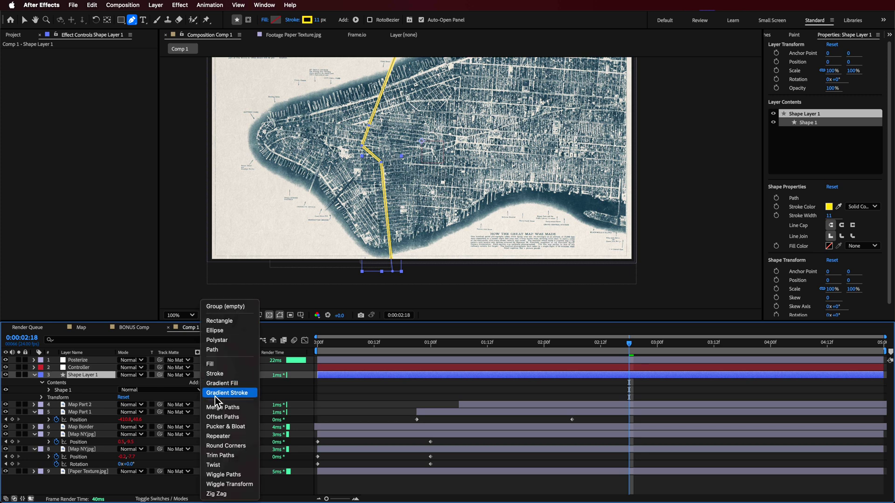
left_click(231, 454)
left_click_drag(590, 347, 567, 347)
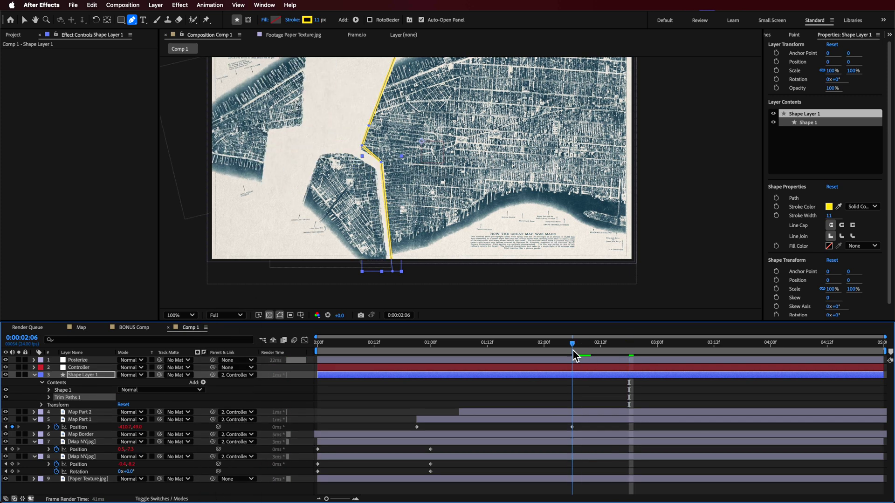
left_click(49, 398)
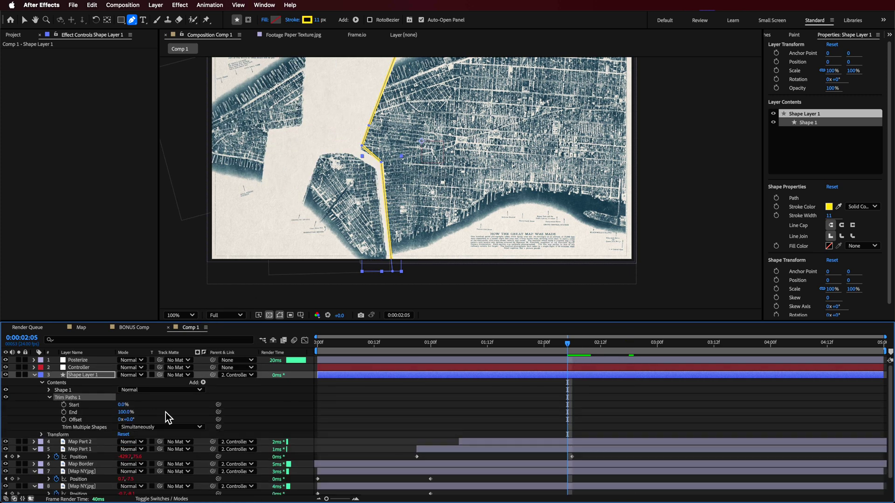
left_click(64, 412)
left_click_drag(567, 347, 632, 355)
left_click_drag(129, 412, 375, 429)
left_click_drag(619, 345, 569, 358)
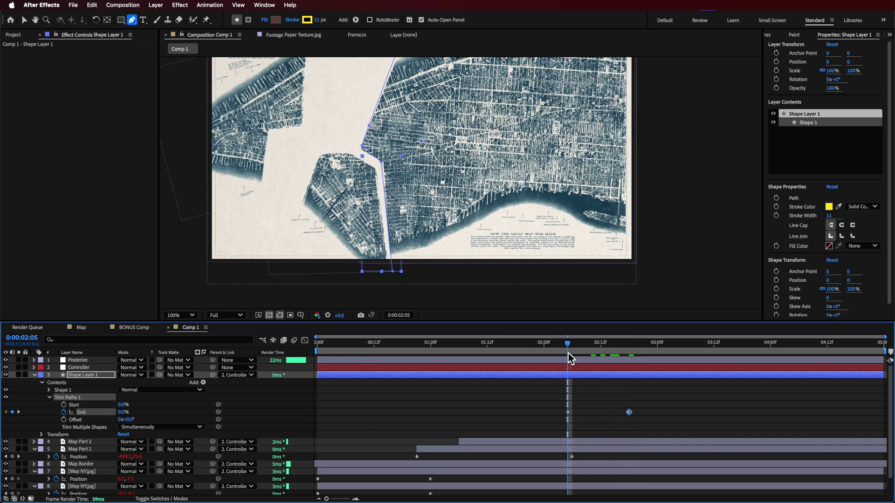
left_click(81, 328)
left_click_drag(640, 352, 738, 362)
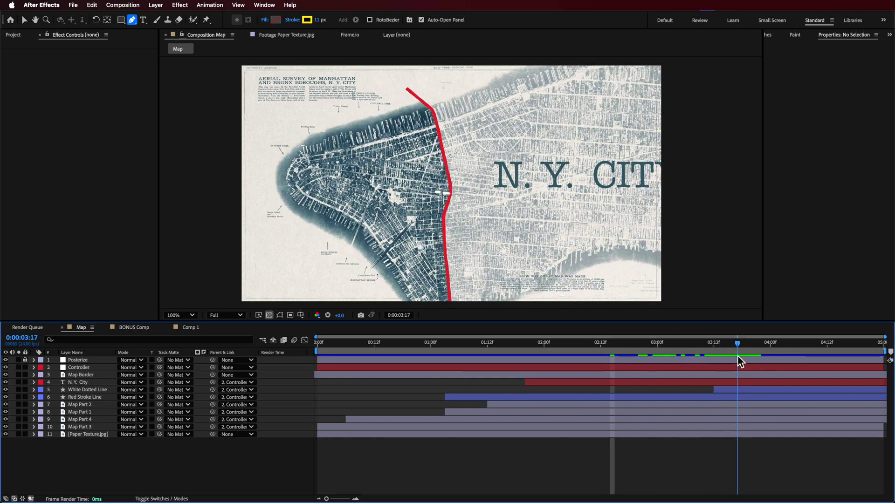
key("v")
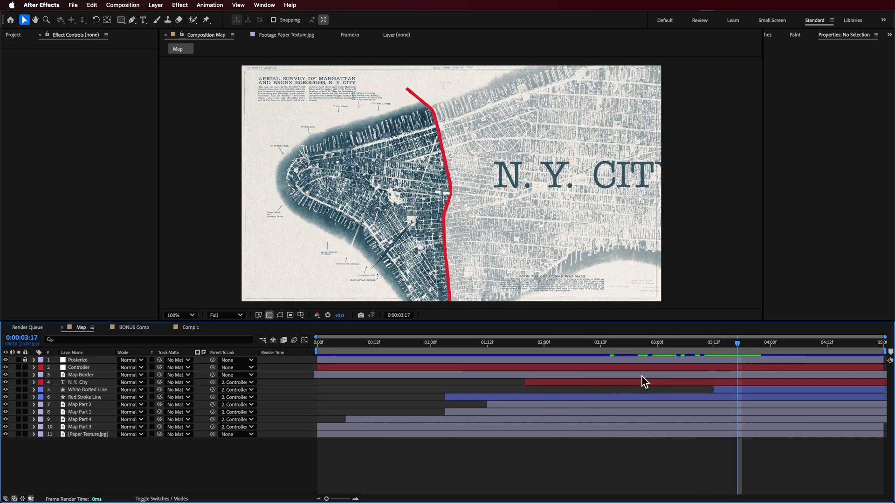
left_click(82, 388)
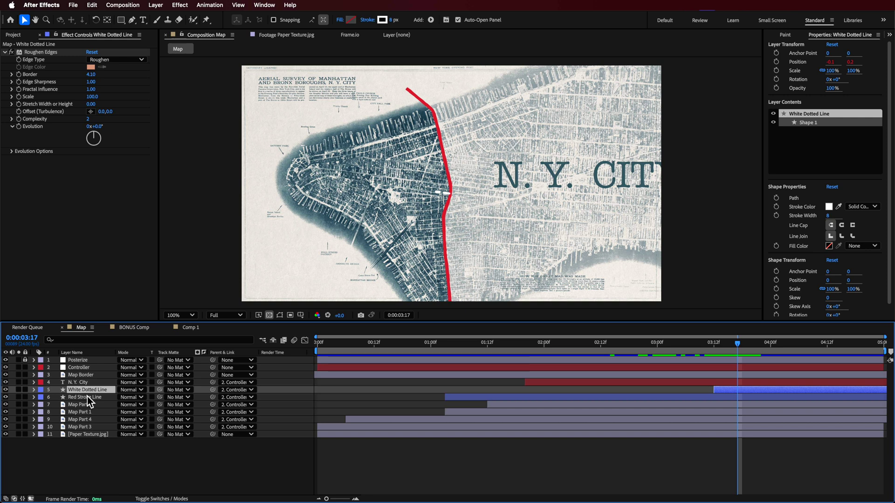
left_click(86, 397)
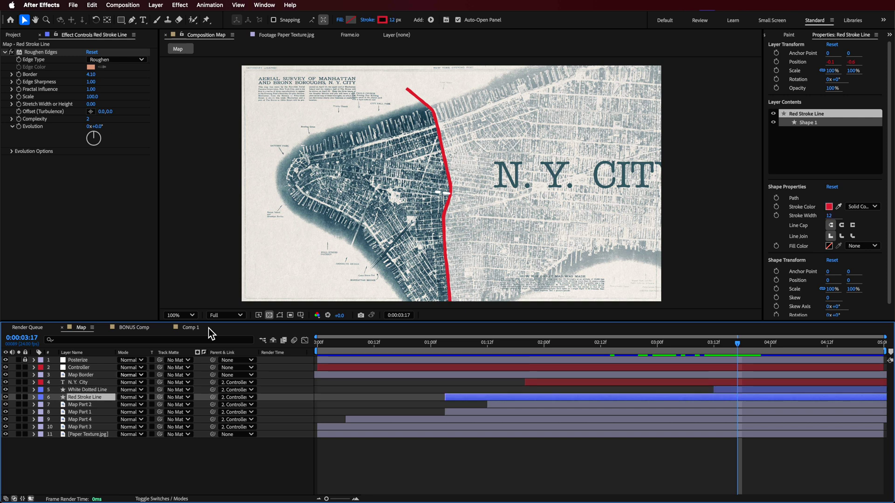
left_click(62, 391)
left_click(34, 390)
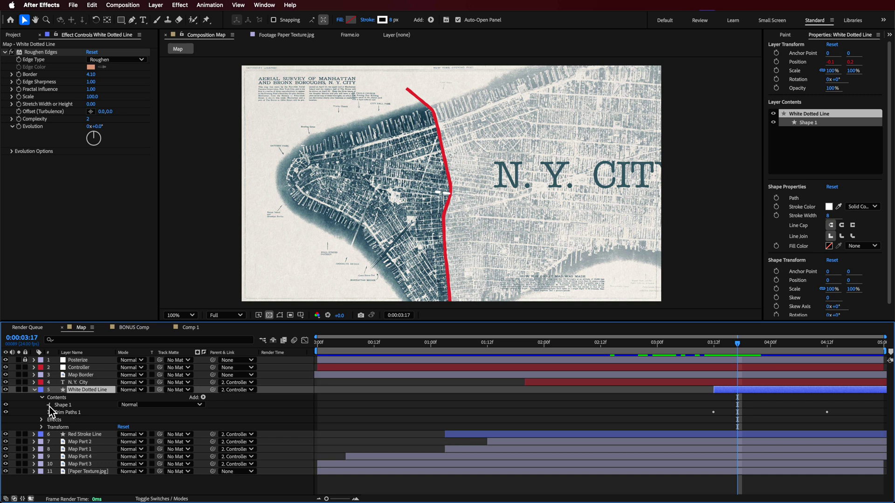
left_click(49, 405)
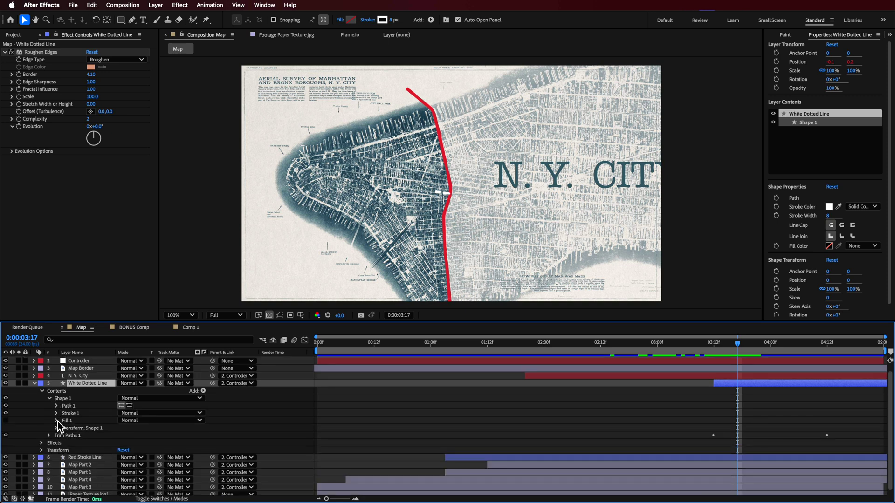
left_click(56, 414)
scroll(23, 426, "down", 5)
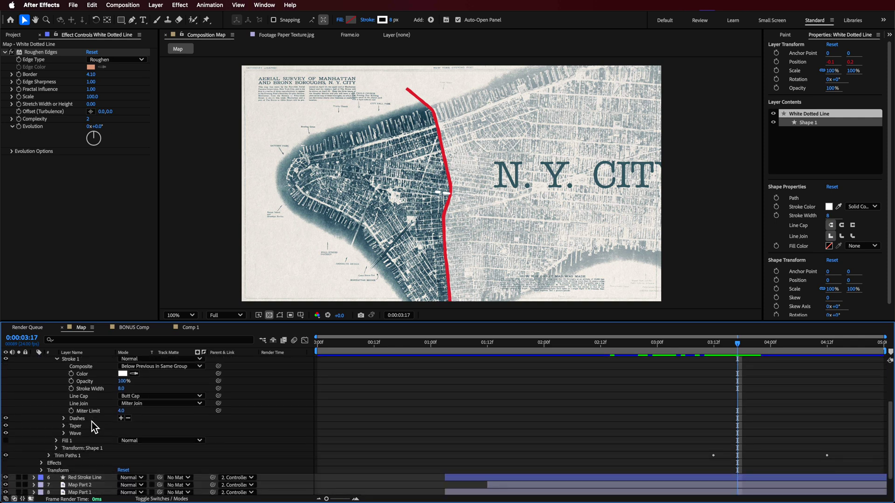
left_click(64, 418)
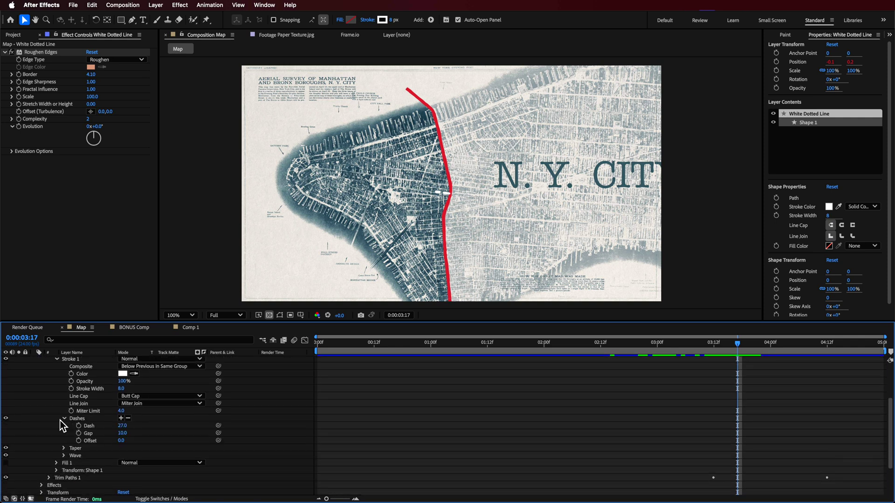
left_click(121, 412)
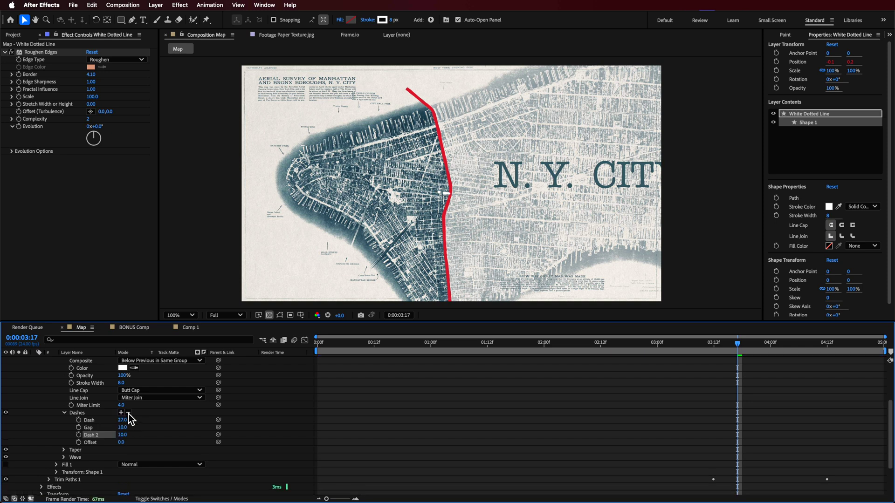
left_click(128, 413)
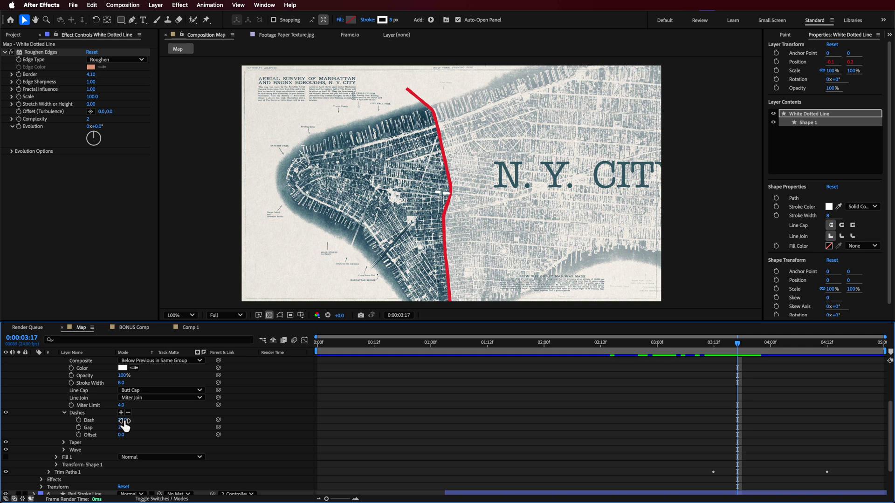
left_click_drag(769, 347, 548, 365)
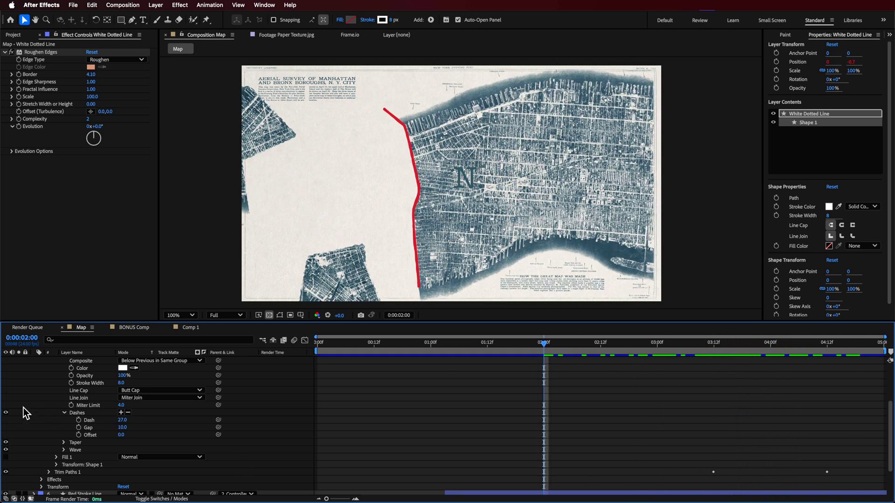
key("super+grave")
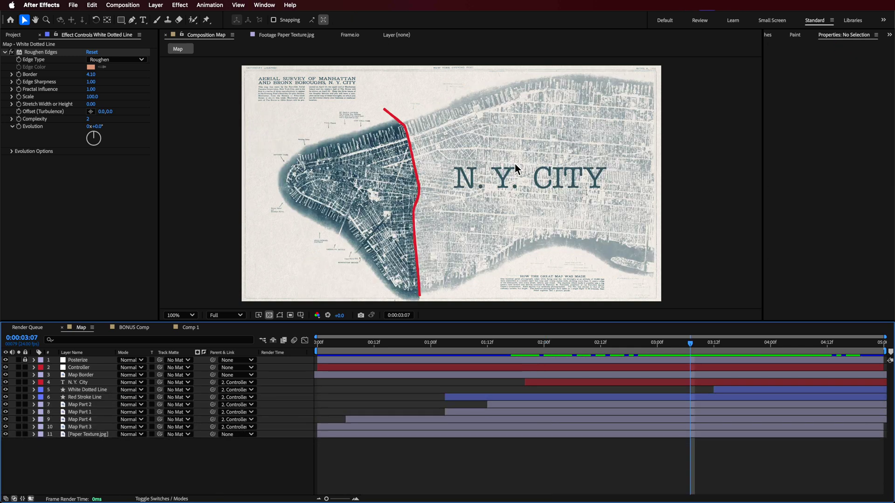
left_click(503, 192)
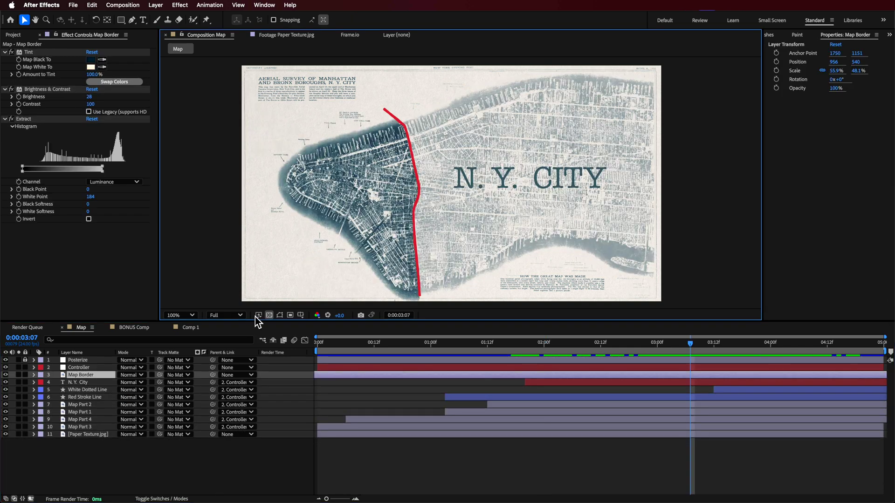
left_click(280, 315)
left_click(82, 378)
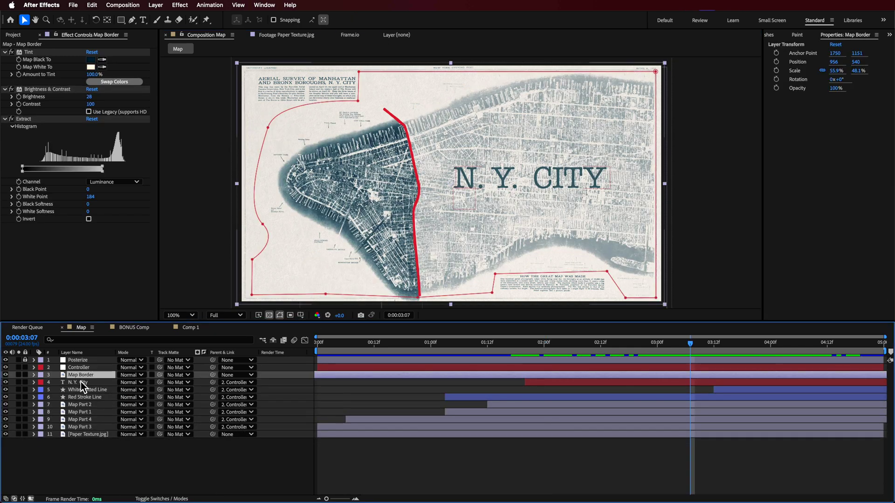
left_click(80, 382)
left_click(104, 451)
right_click(102, 448)
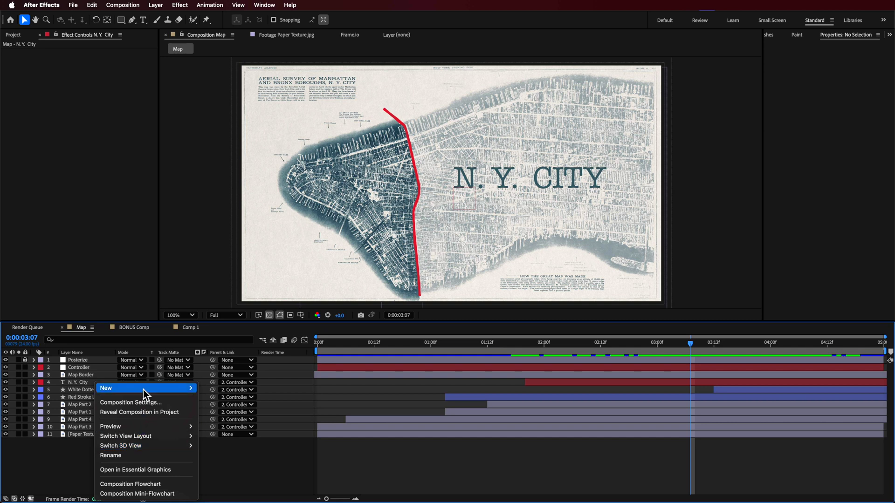
mouse_move(144, 390)
left_click(227, 402)
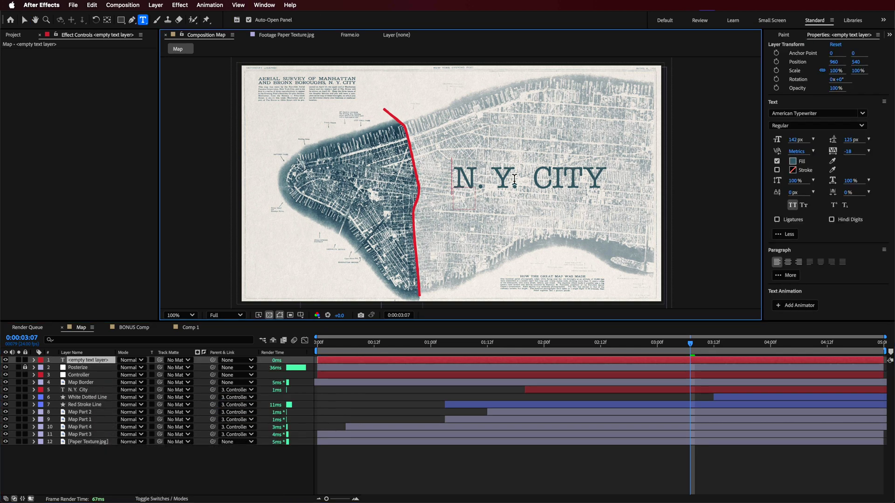
key("super+z")
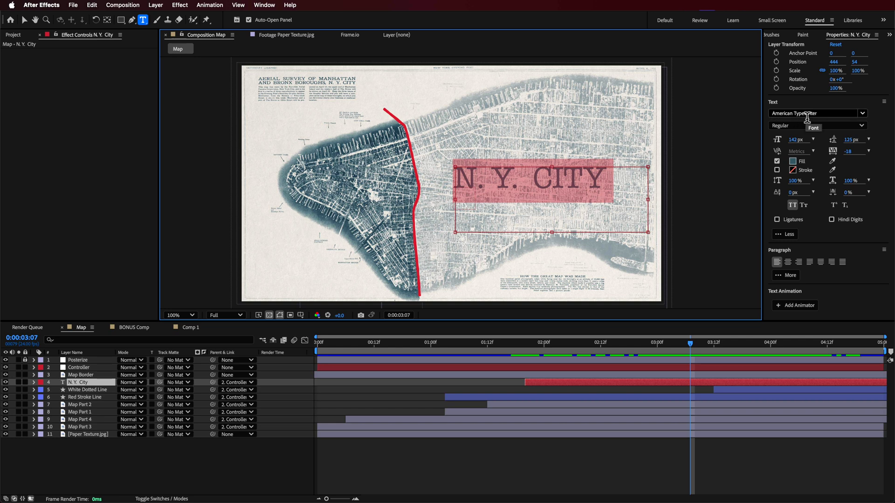
left_click(562, 485)
left_click(679, 345)
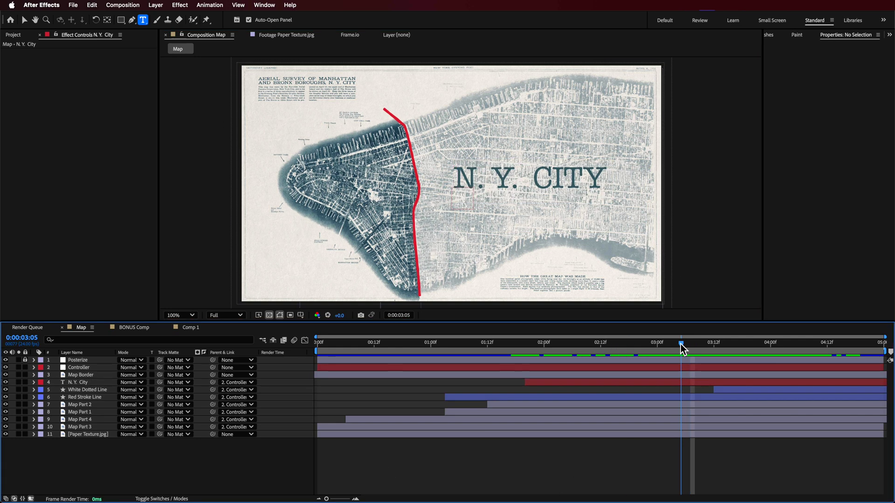
left_click(611, 384)
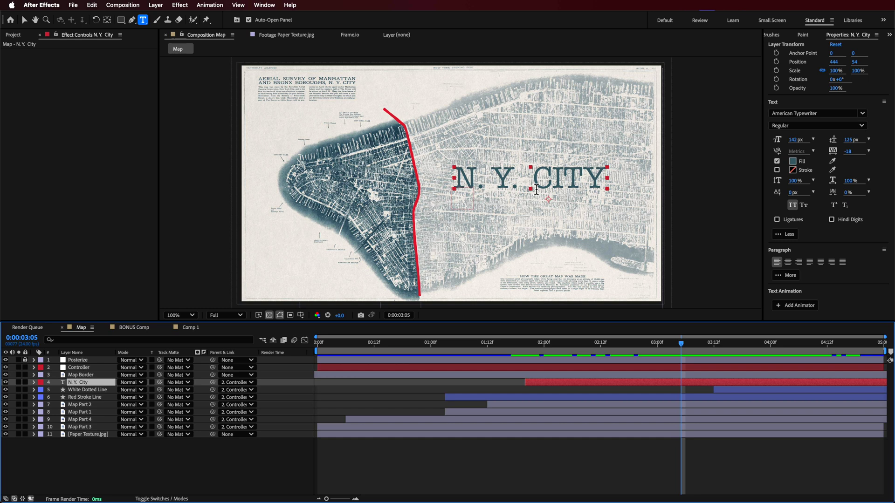
left_click(289, 5)
- Apply the Typewriter preset to N.Y. City and shift its end keyframe later
type("type")
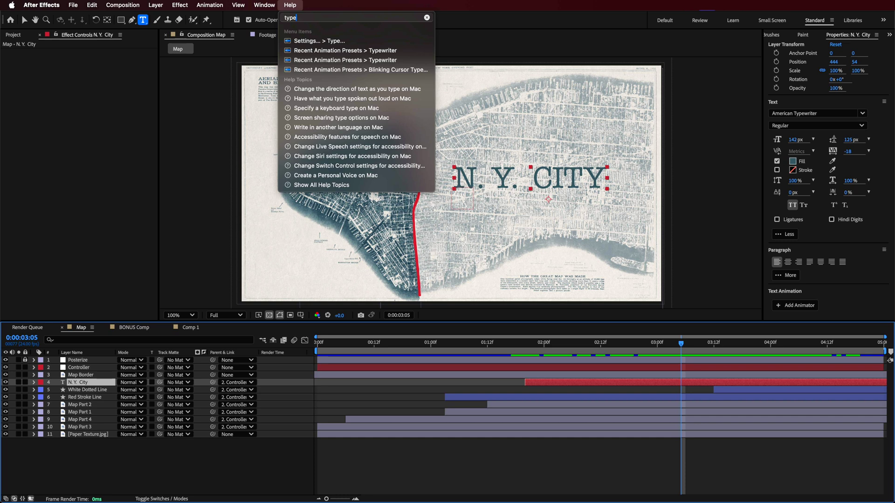
mouse_move(359, 61)
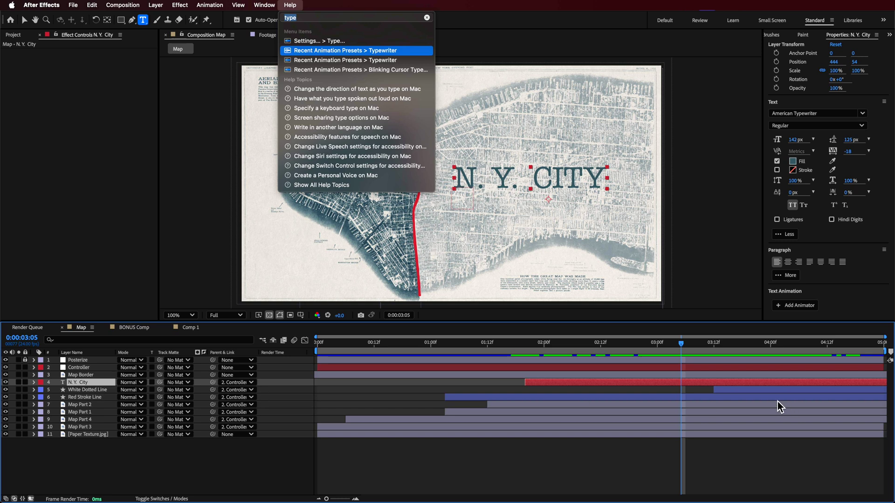
key("Return")
key("u")
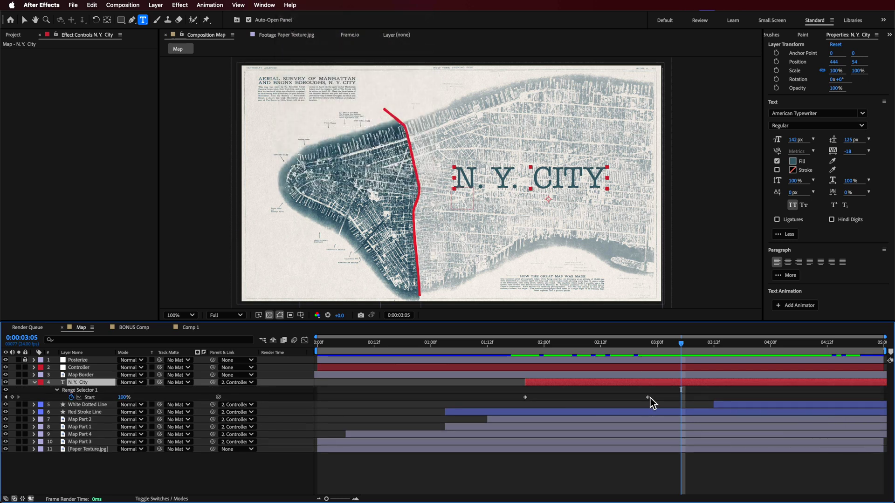
mouse_move(650, 398)
left_mouse_down()
mouse_move(804, 401)
mouse_move(586, 402)
mouse_move(643, 399)
left_mouse_up()
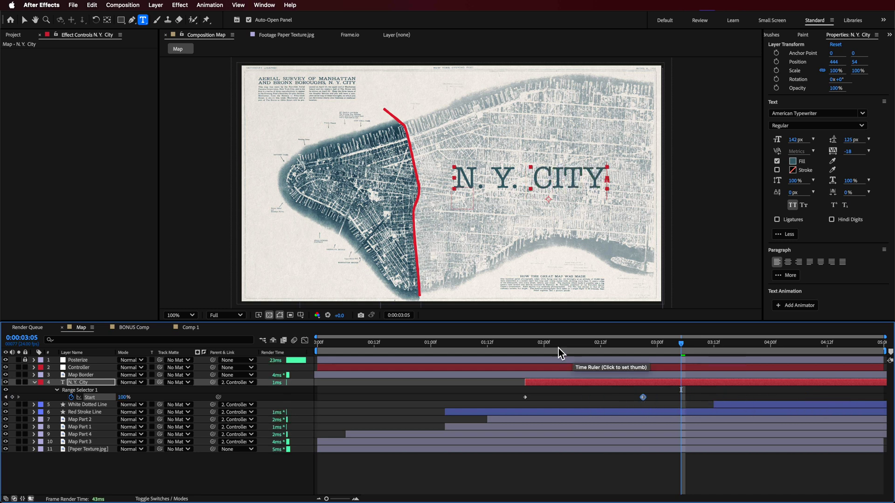
- Preview the title typing on around 0:00:03:05
left_click_drag(560, 354, 727, 379)
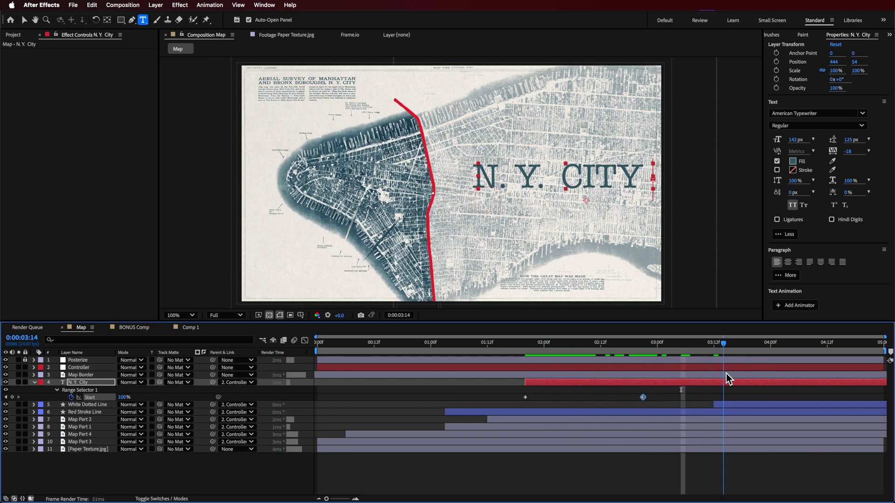
key("shift+Page_Up")
left_click(655, 469)
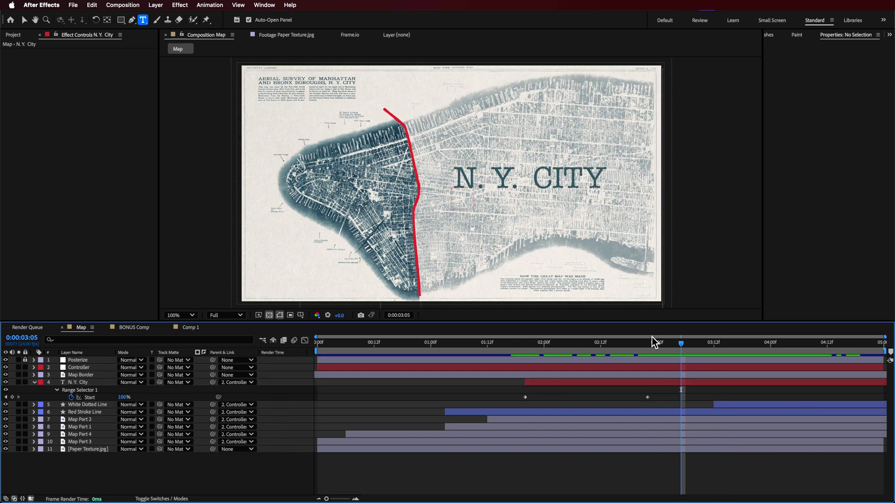
left_click_drag(655, 342, 686, 368)
key("v")
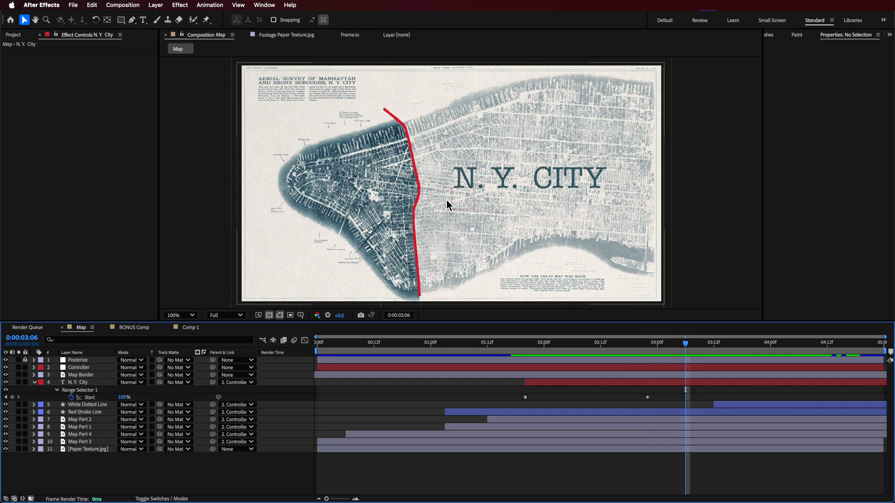
left_click(190, 333)
- Lighten the Tint's Map Black To colour to blue-grey 446E87 at 0:00:02:04
left_click(457, 349)
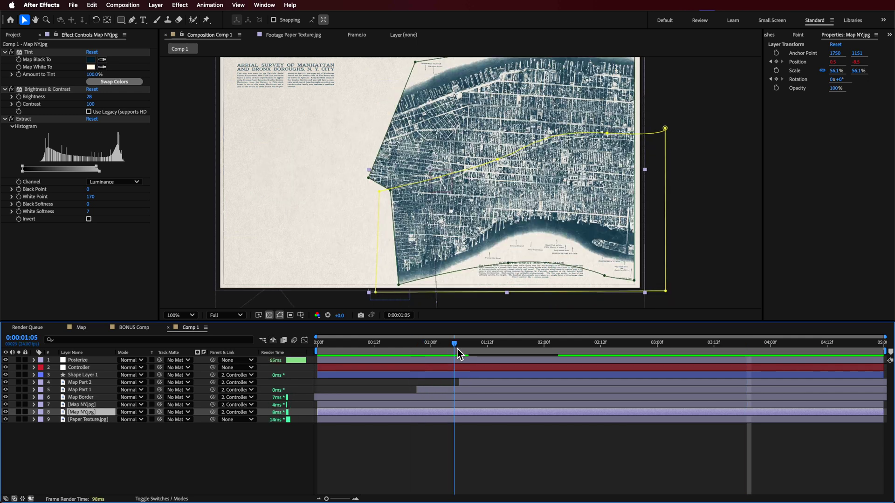
mouse_move(457, 354)
left_mouse_down()
mouse_move(485, 355)
mouse_move(452, 355)
left_mouse_up()
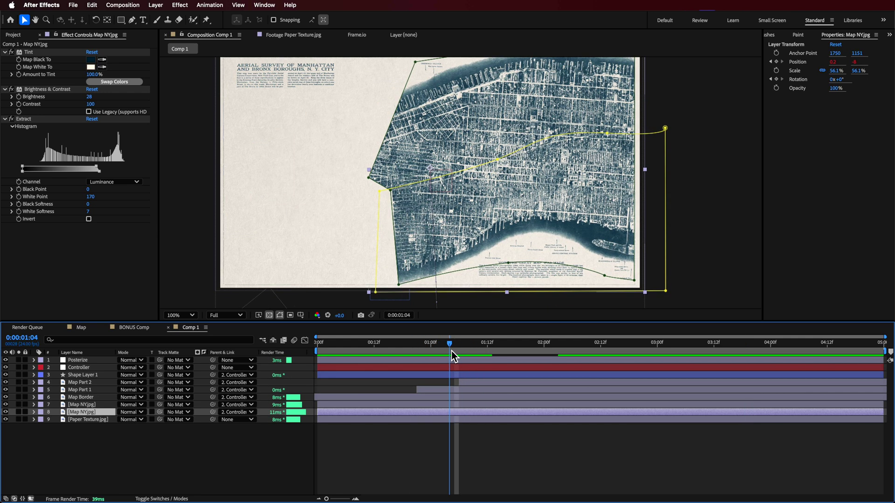
left_click(22, 66)
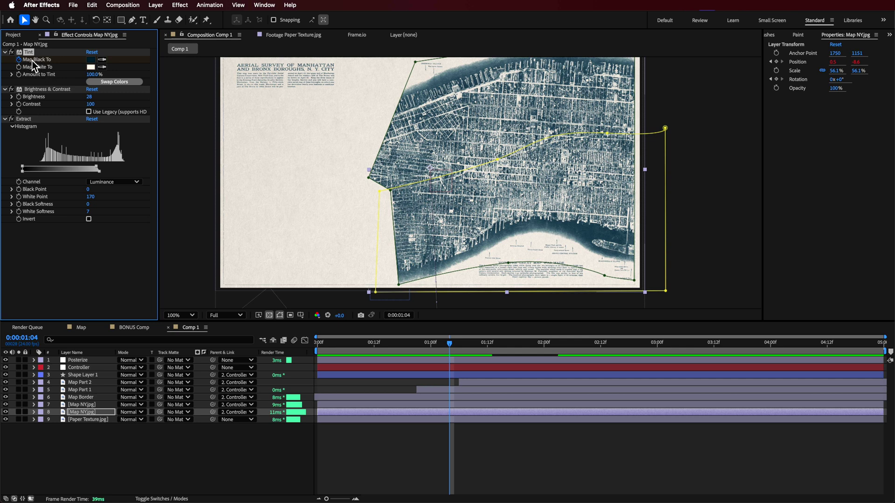
left_click_drag(467, 358, 563, 353)
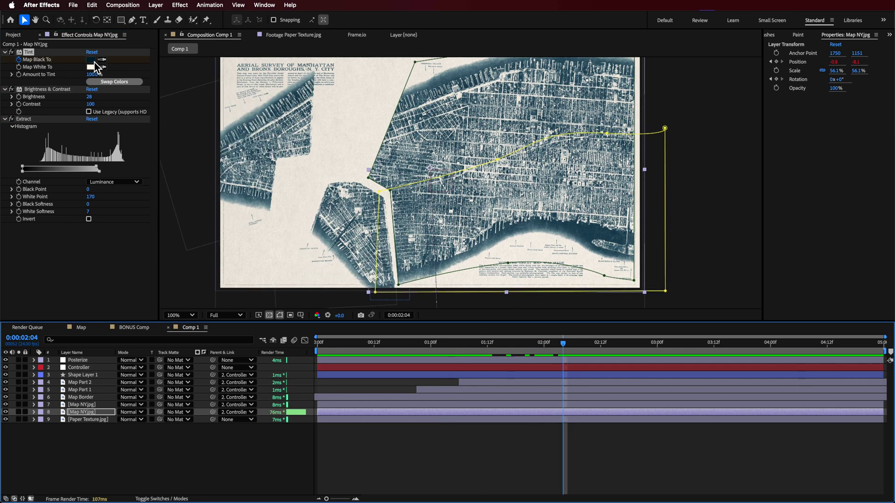
left_click(91, 59)
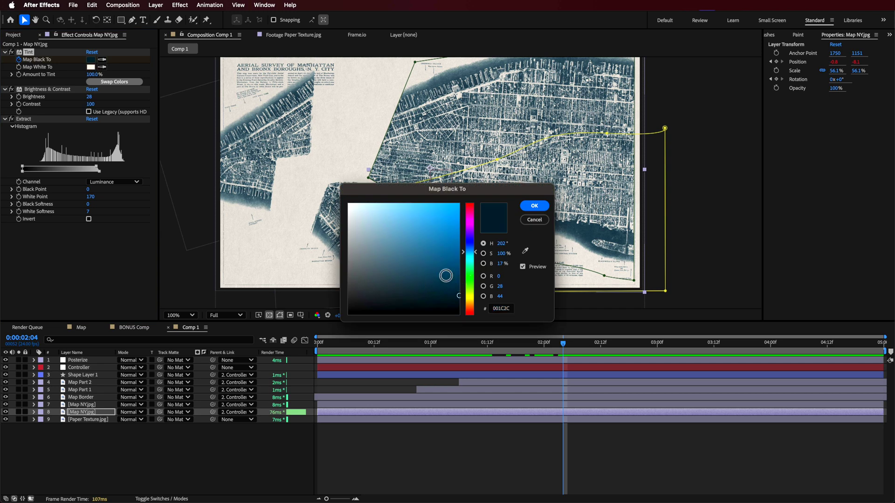
mouse_move(400, 247)
left_mouse_down()
mouse_move(421, 239)
mouse_move(431, 261)
mouse_move(399, 263)
left_mouse_up()
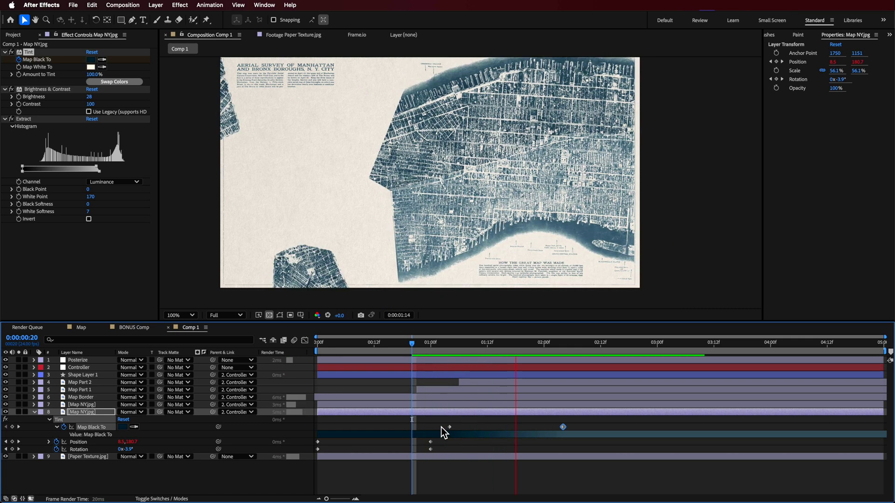
key("space")
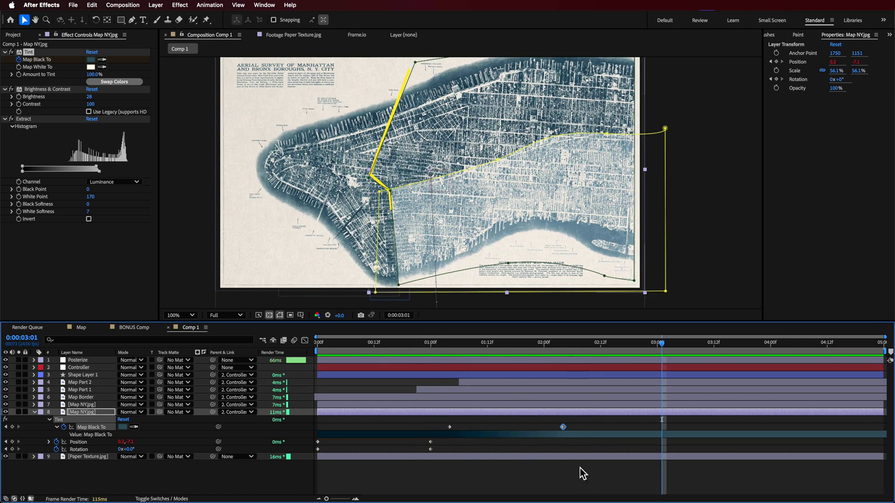
- Preview the comp, then return to 0:00:02:09
left_click(569, 480)
key("Page_Down")
key("Page_Down")
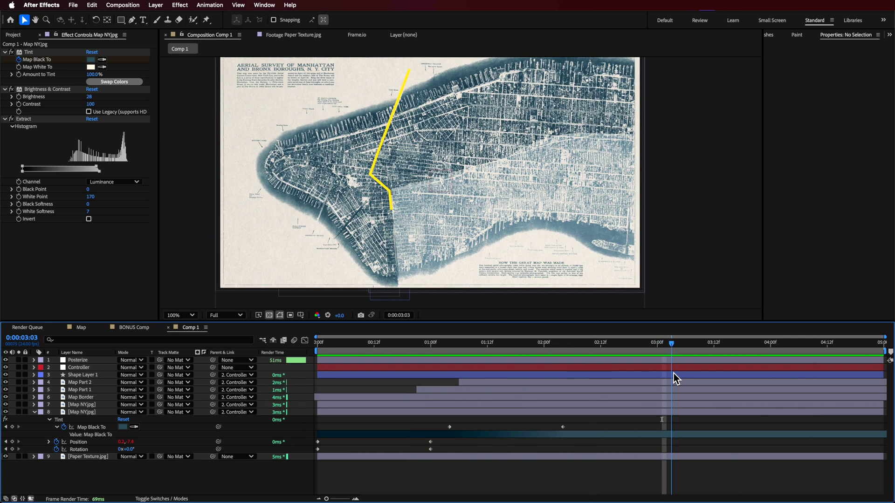
left_click_drag(673, 373, 586, 371)
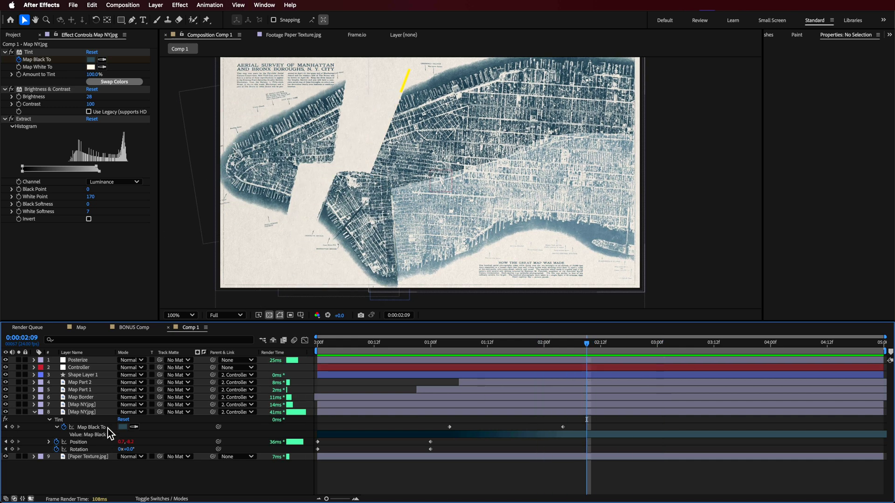
- Set starting Scale and Position keyframes on the Controller layer
left_click(573, 367)
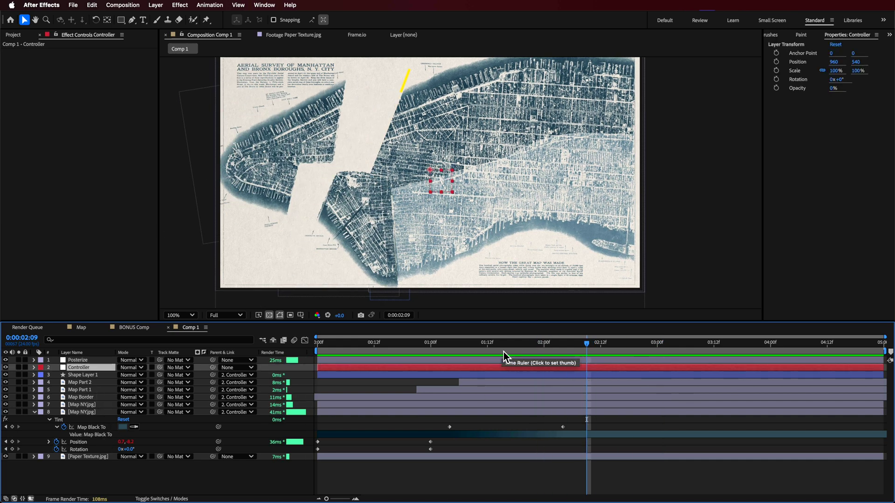
key("s")
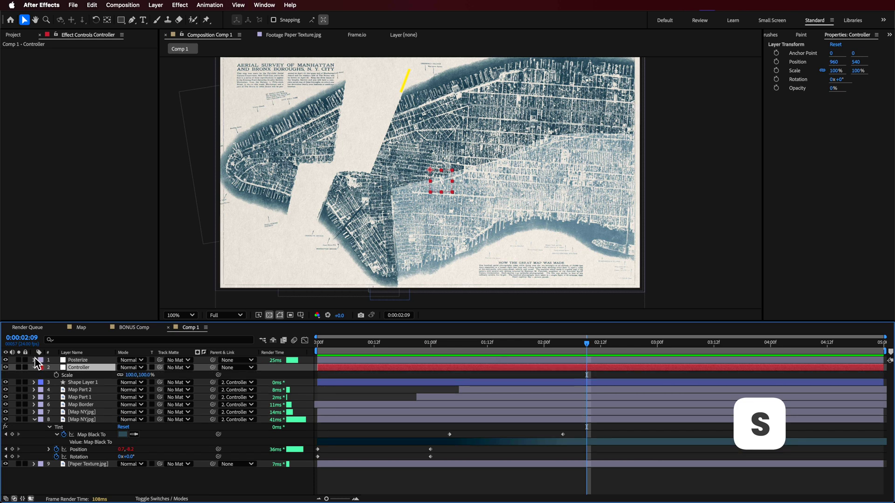
left_click(57, 375)
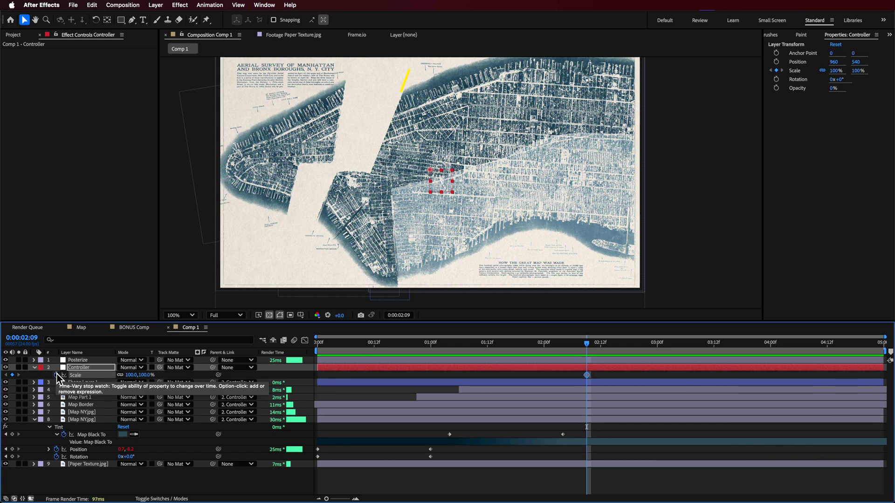
key("p")
left_click(58, 375)
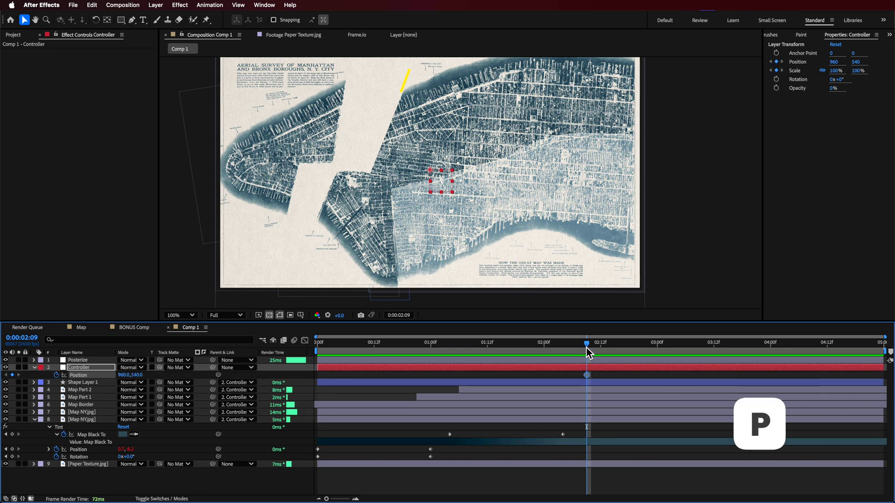
- At 0:00:03:17 scale Controller to 136%, undoing an accidental position shift
left_click_drag(586, 348, 737, 348)
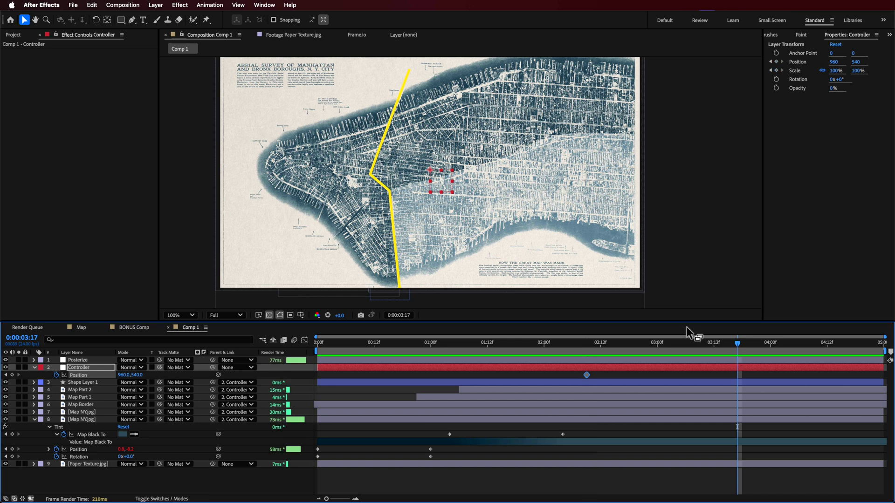
left_click_drag(454, 193, 519, 182)
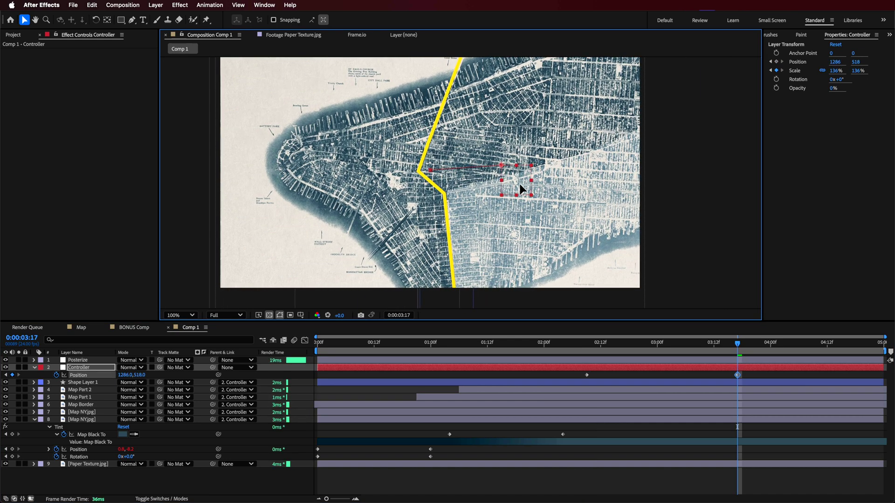
key("super+z")
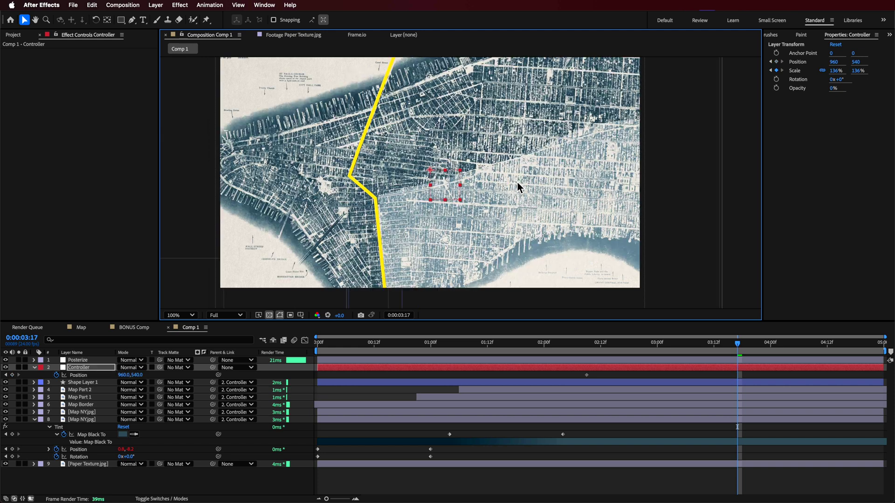
left_click(536, 349)
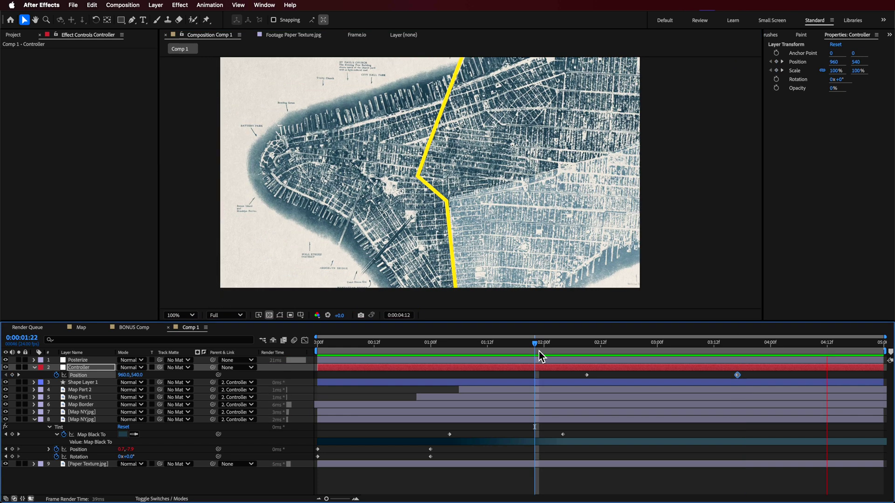